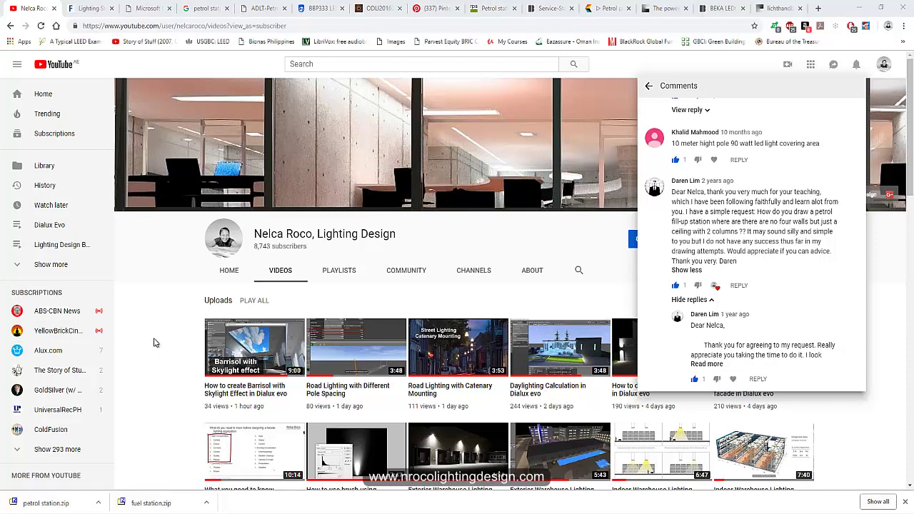
Step: Browse the Google image results for petrol station lighting design and enlarge several night photos of illuminated canopies
click(191, 12)
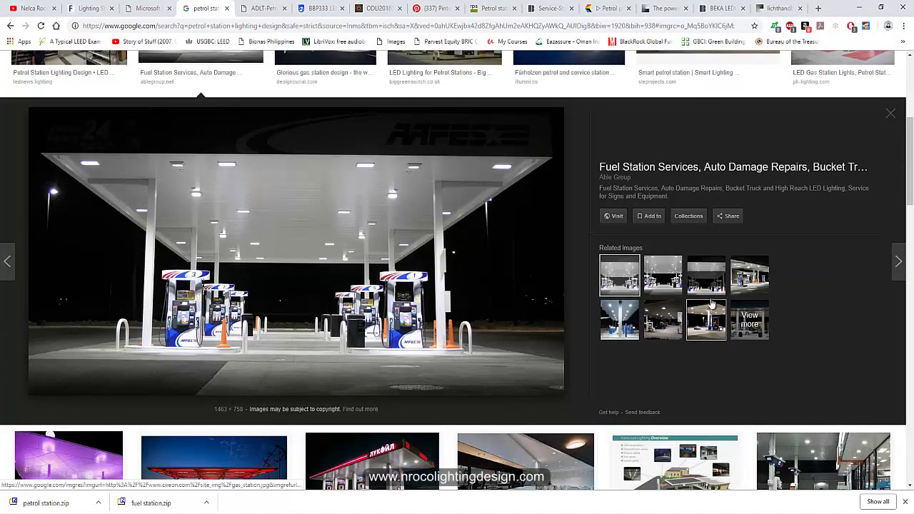
click(662, 274)
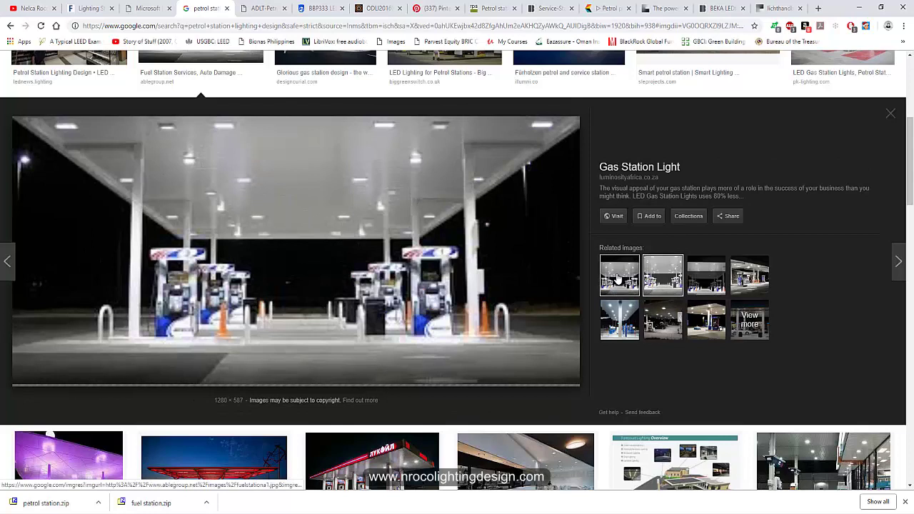
click(619, 276)
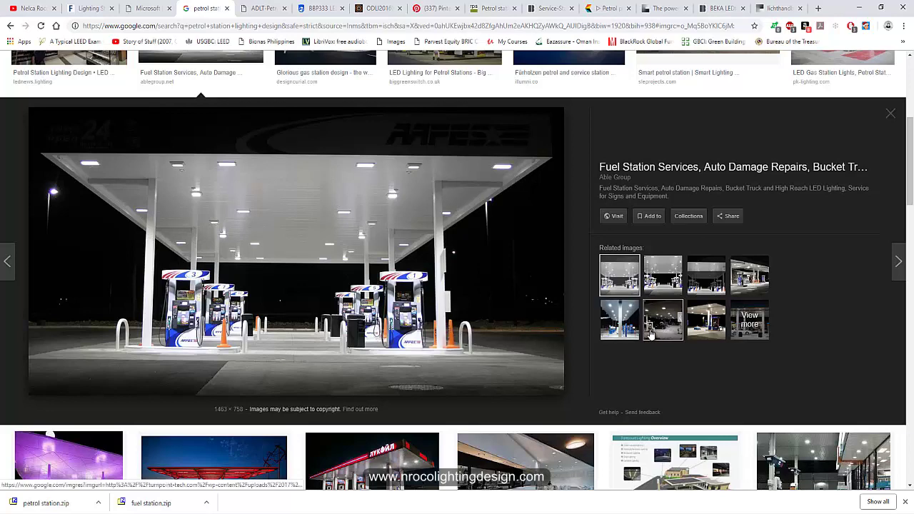
scroll(570, 345, down, 2)
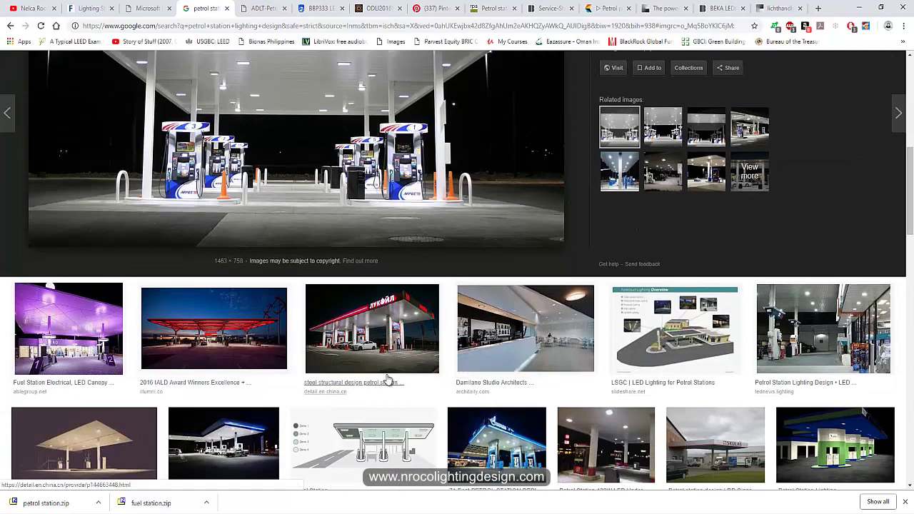
click(368, 319)
scroll(350, 312, up, 4)
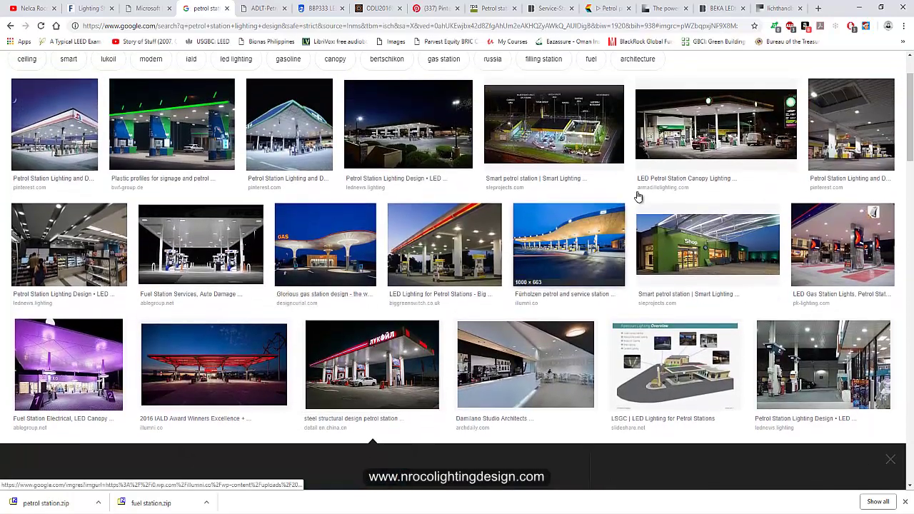
click(680, 125)
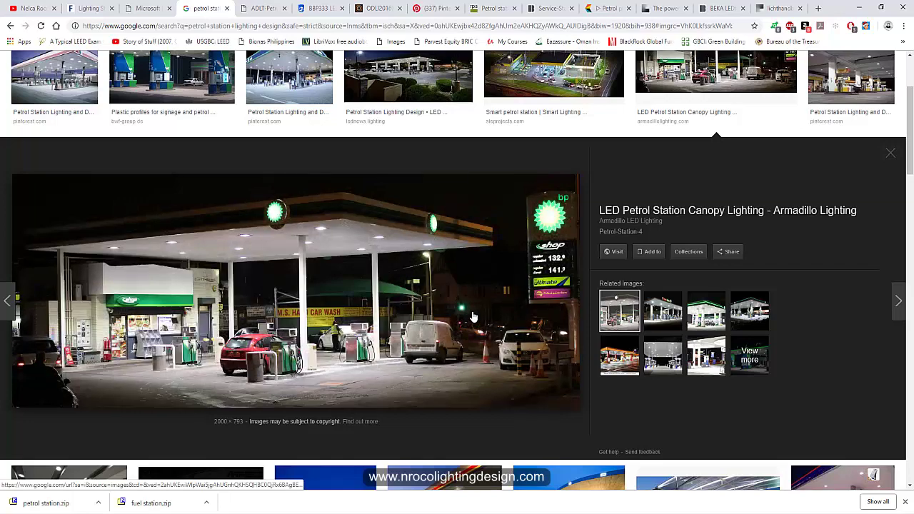
scroll(467, 328, down, 3)
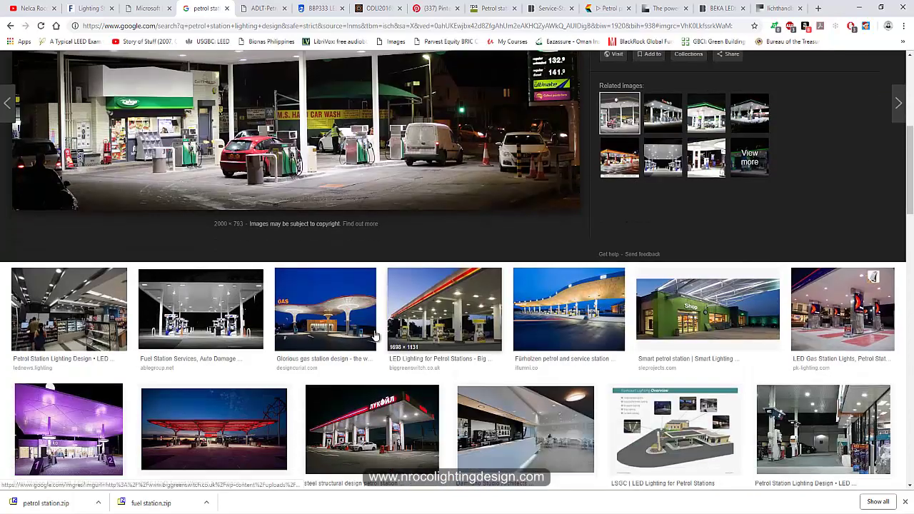
click(211, 304)
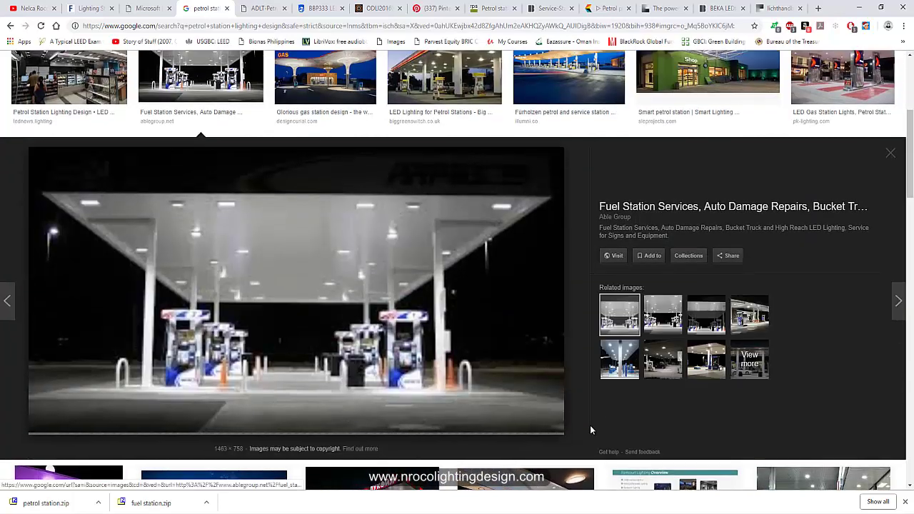
Step: Check the lighting recommendations for fuel filling stations in lichthandbuch.pdf and return to the petrol station image results
click(778, 10)
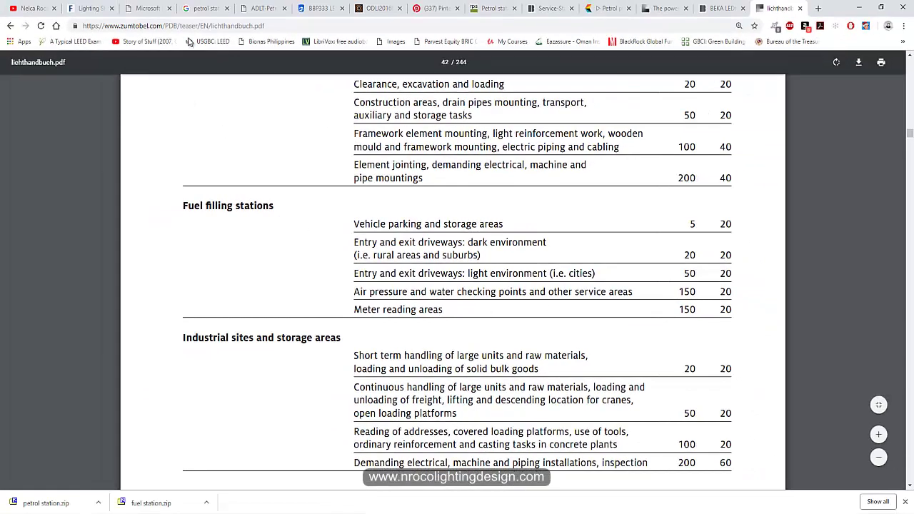
click(202, 9)
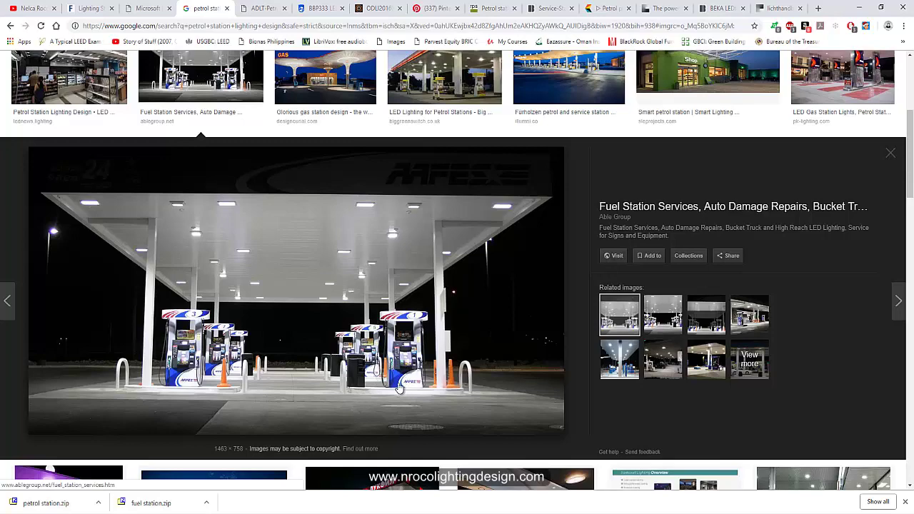
Step: Examine further petrol station photos, including the blue-lit station, the forecourt canopy and the related peaked-canopy station
scroll(384, 376, down, 2)
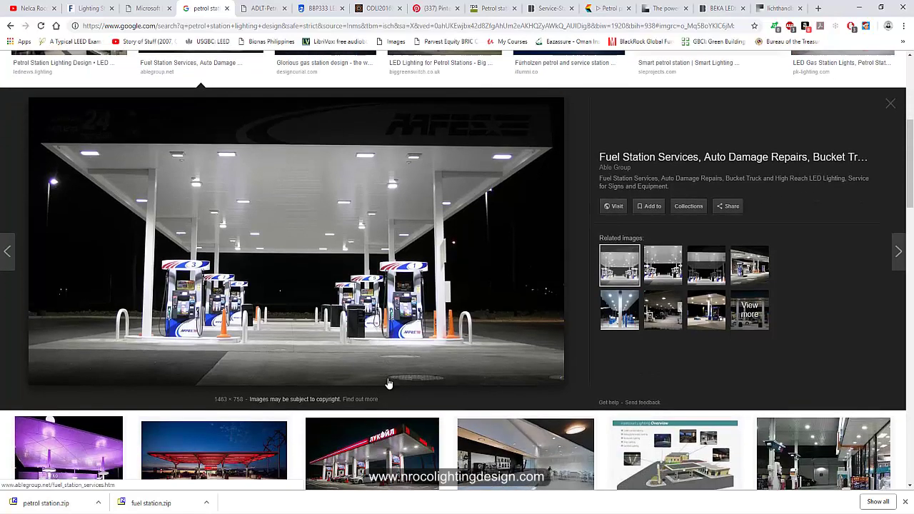
scroll(366, 299, down, 5)
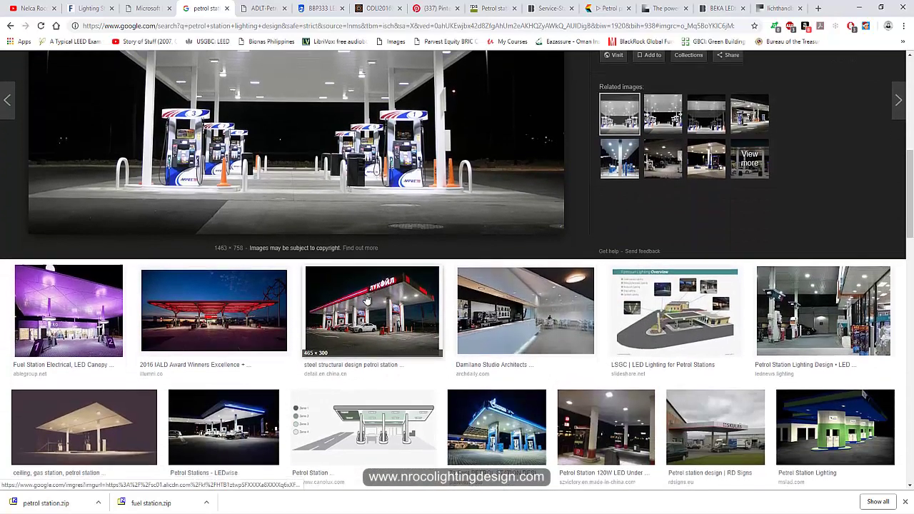
click(508, 284)
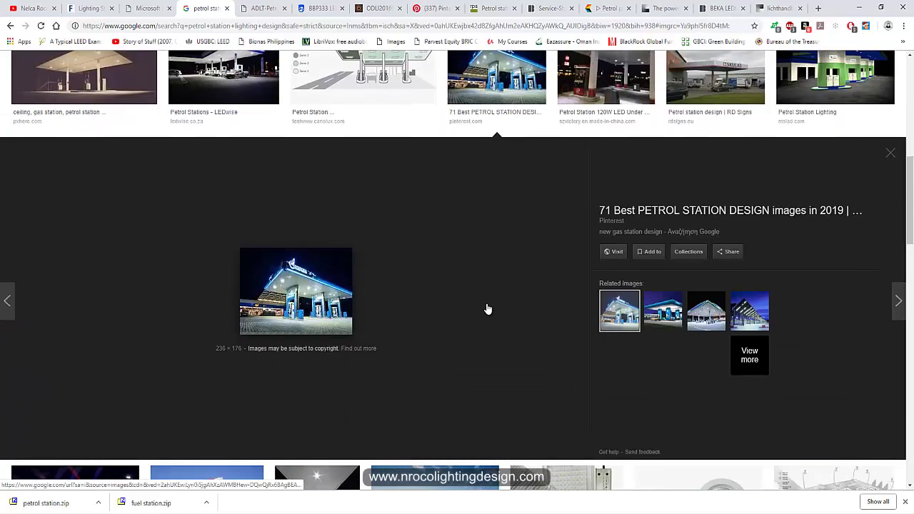
scroll(436, 337, down, 5)
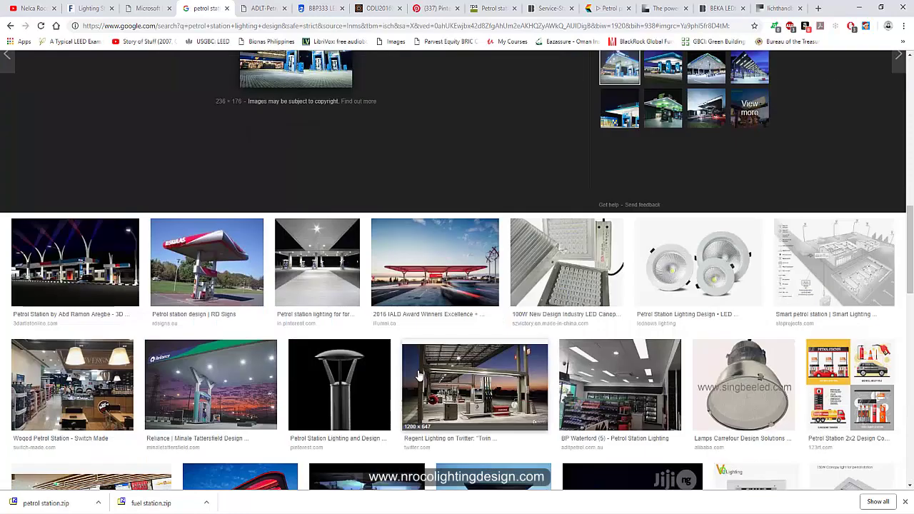
click(319, 296)
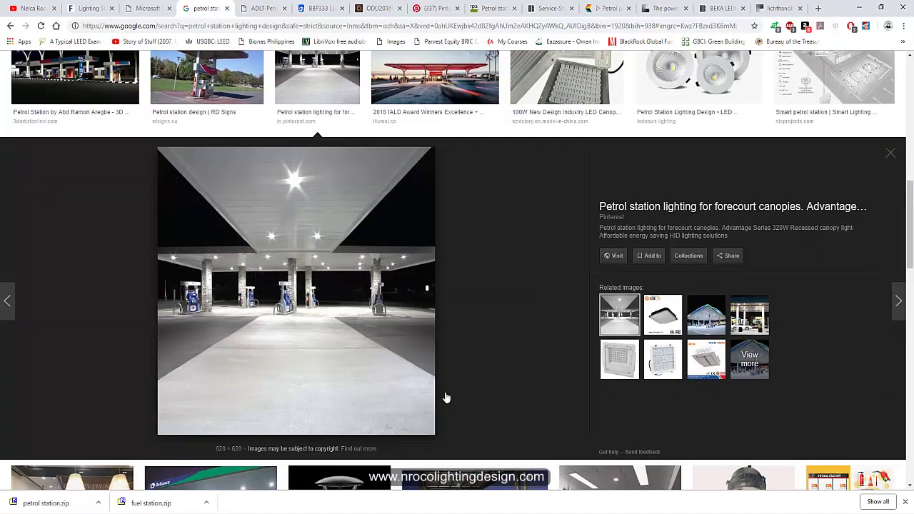
click(705, 318)
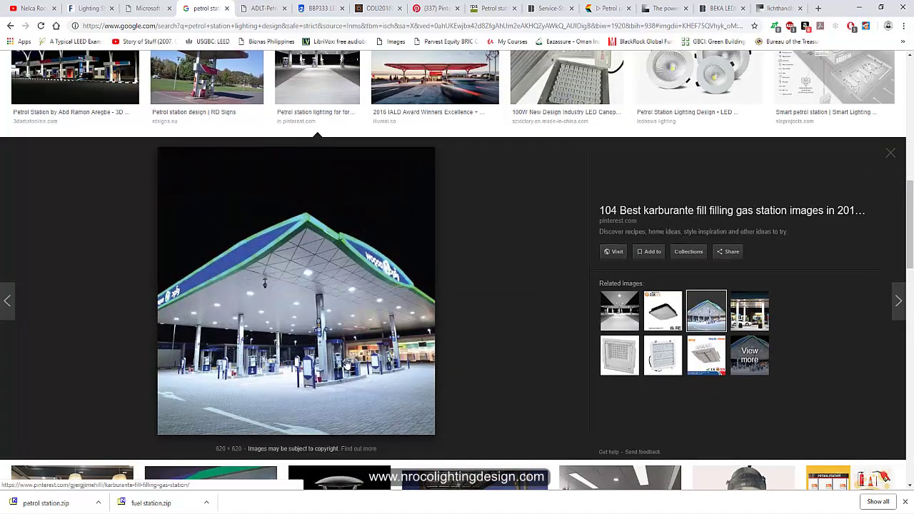
scroll(346, 367, down, 1)
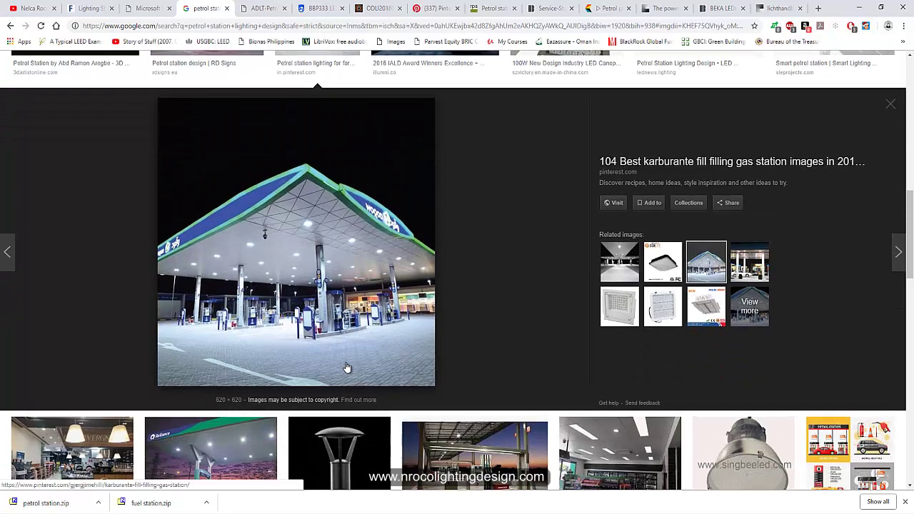
scroll(346, 367, up, 5)
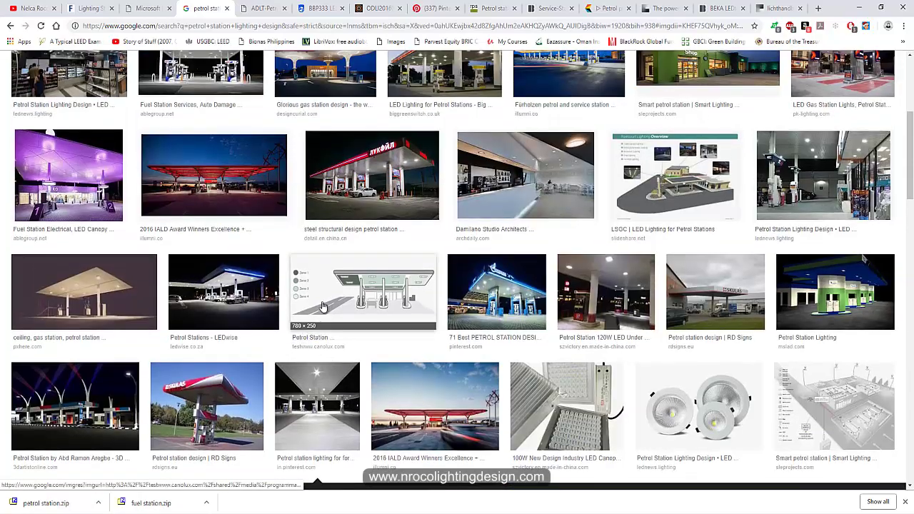
scroll(300, 338, up, 2)
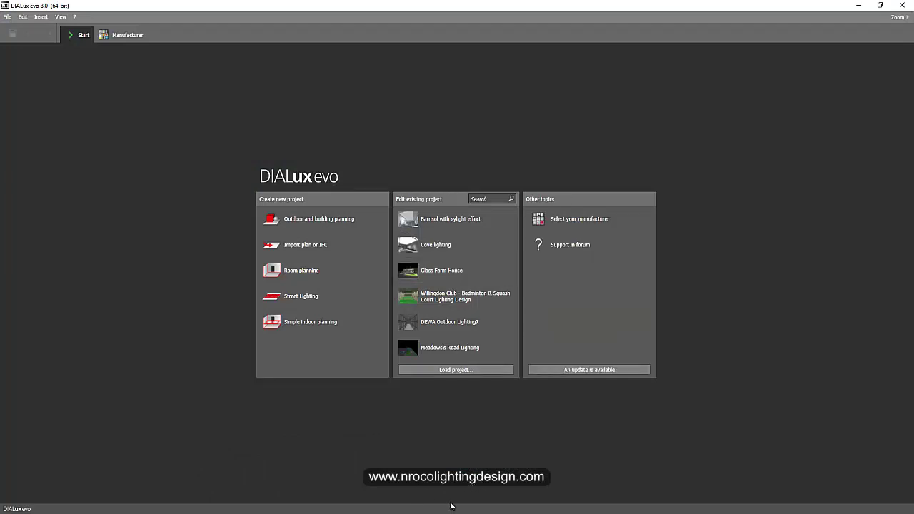
Step: Switch to DIALux evo, create a new outdoor and building planning project, and consult the petrol station reference pages in the browser
click(306, 223)
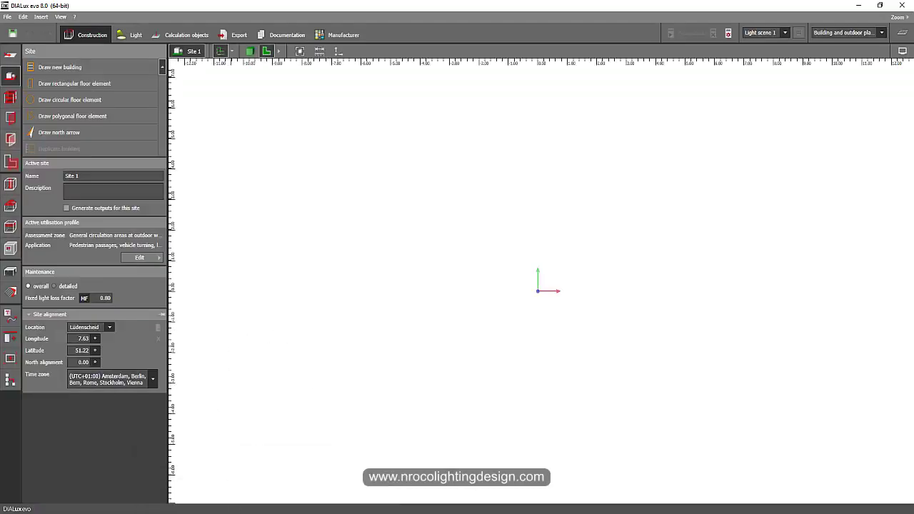
click(232, 512)
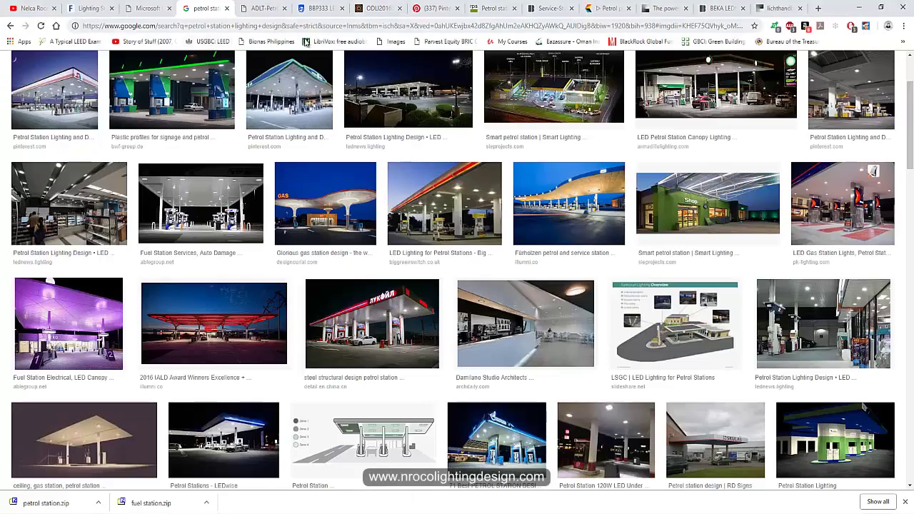
click(607, 9)
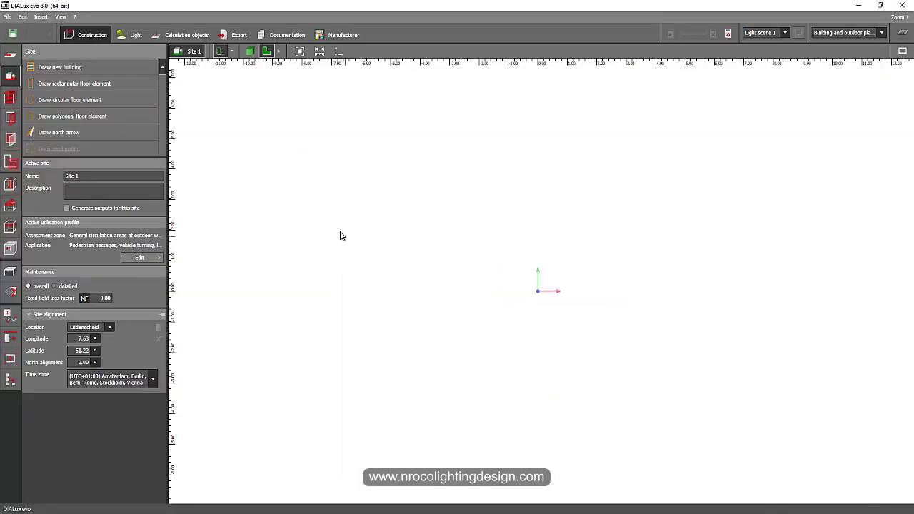
Step: Load the plan "site for dialux" from the petrol station folder on the Desktop into the DIALux evo project
click(10, 57)
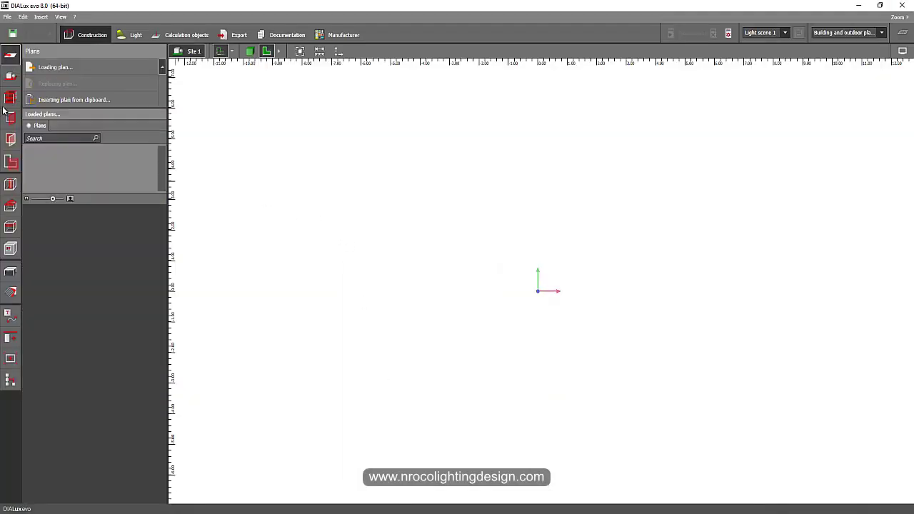
click(58, 70)
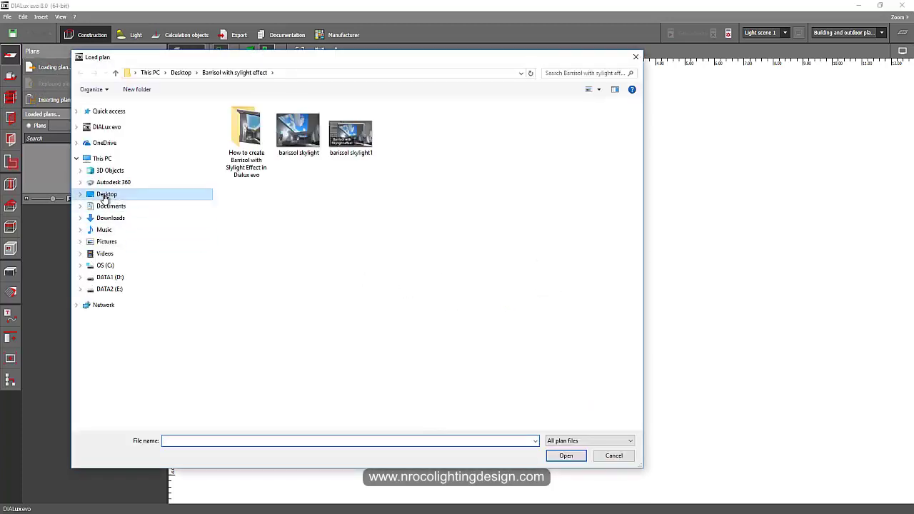
click(100, 196)
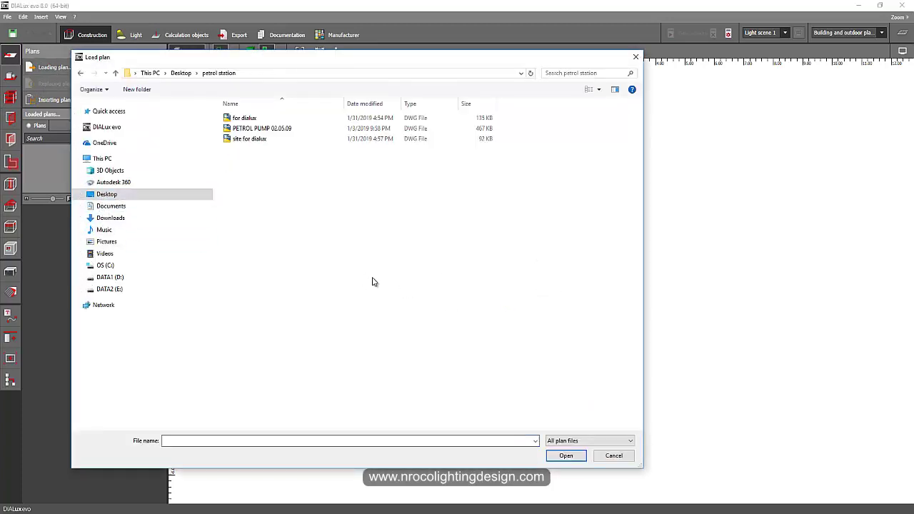
click(253, 129)
click(242, 140)
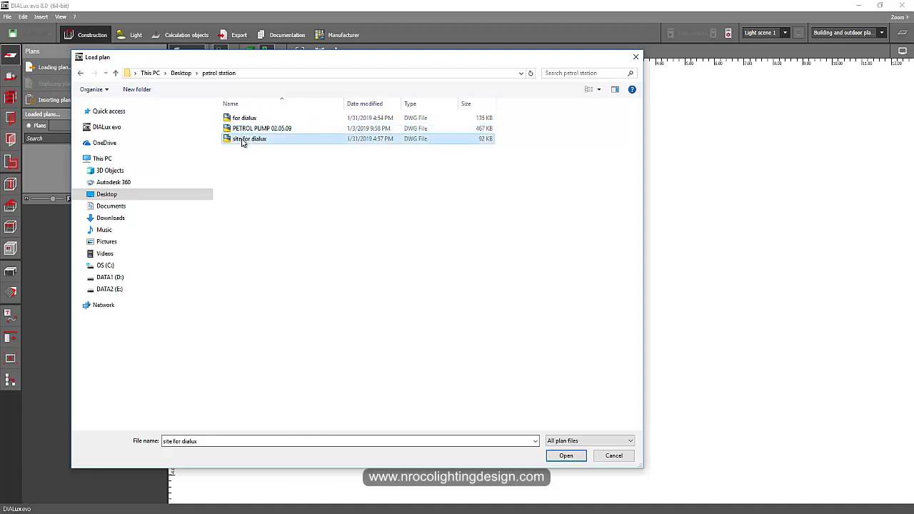
click(563, 456)
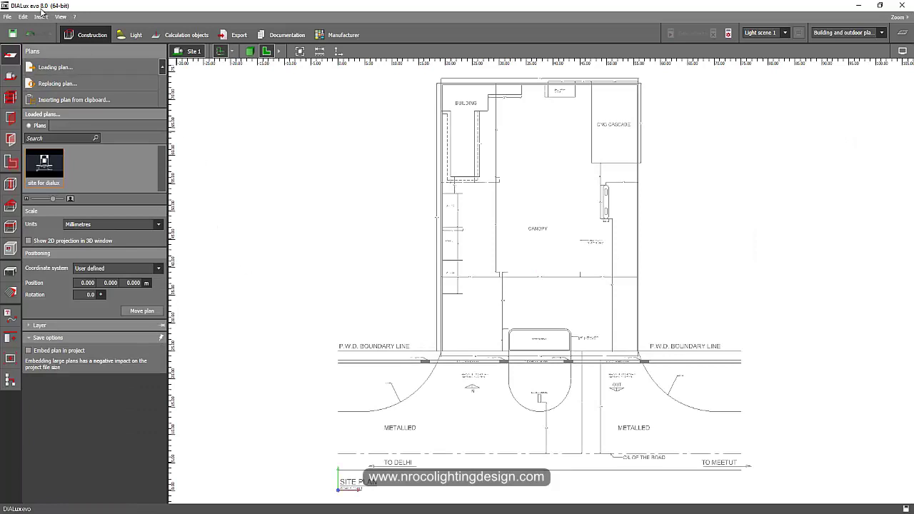
Step: Examine the loaded site plan around the buffer strip, the IN and OUT driveways and the P.W.D. boundary line
right_drag(337, 269, 308, 243)
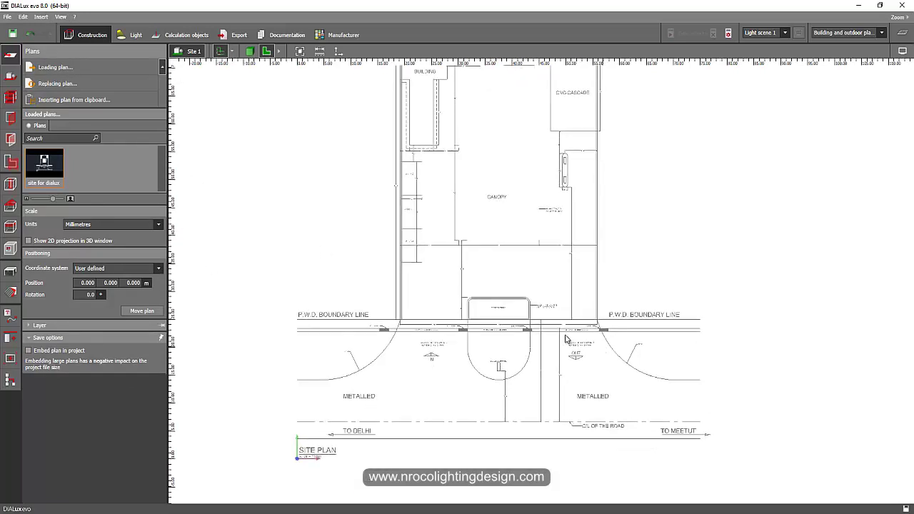
scroll(453, 297, up, 5)
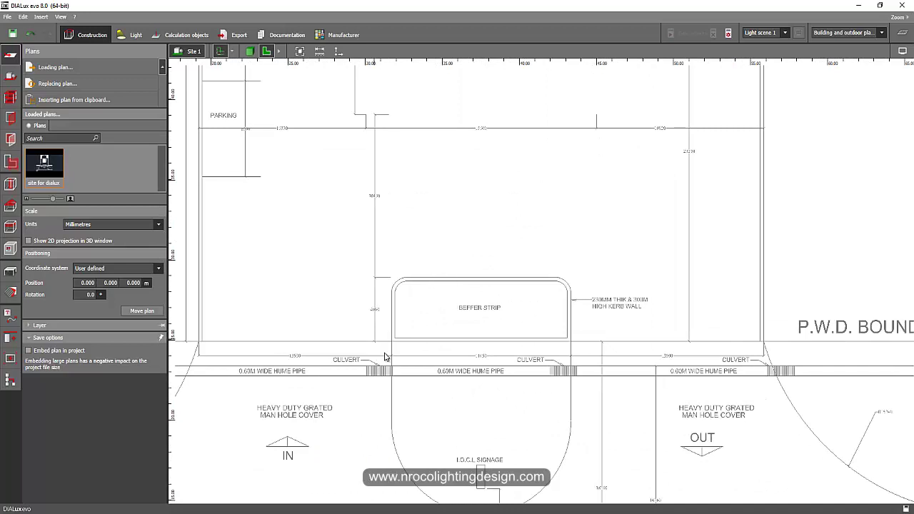
scroll(424, 286, down, 3)
middle_drag(430, 287, 244, 310)
scroll(539, 325, up, 1)
scroll(402, 321, up, 4)
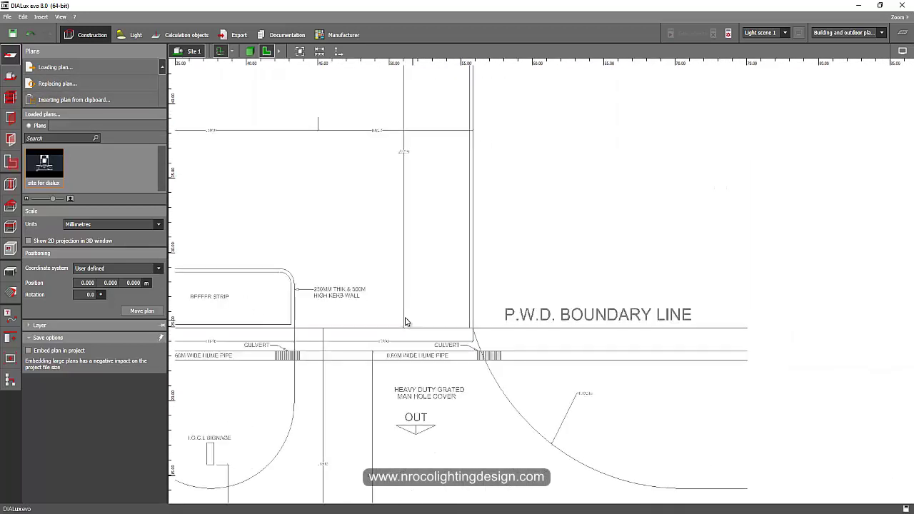
middle_drag(400, 216, 688, 119)
scroll(563, 218, down, 3)
middle_drag(357, 295, 358, 240)
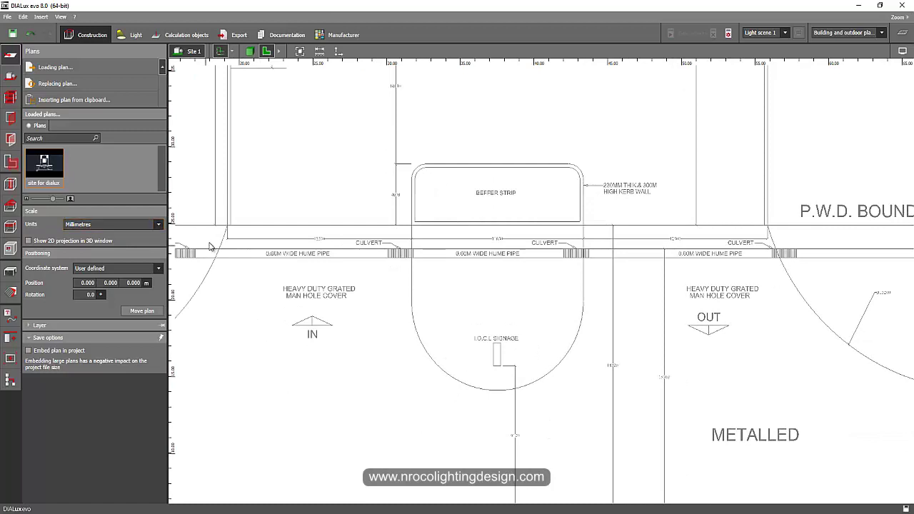
Step: Measure the distance dimensioned 10820 between the canopy edge line and the site boundary to check the plan's scale
click(318, 53)
scroll(540, 238, up, 4)
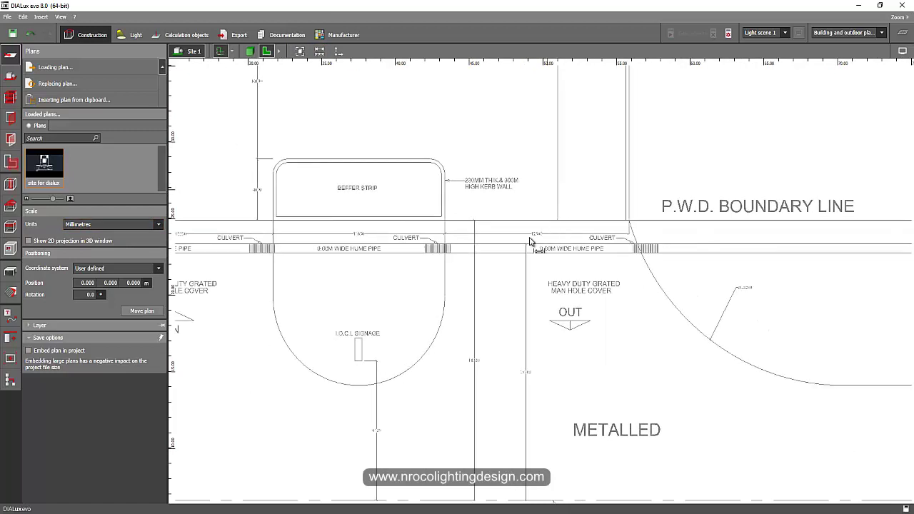
scroll(464, 241, down, 4)
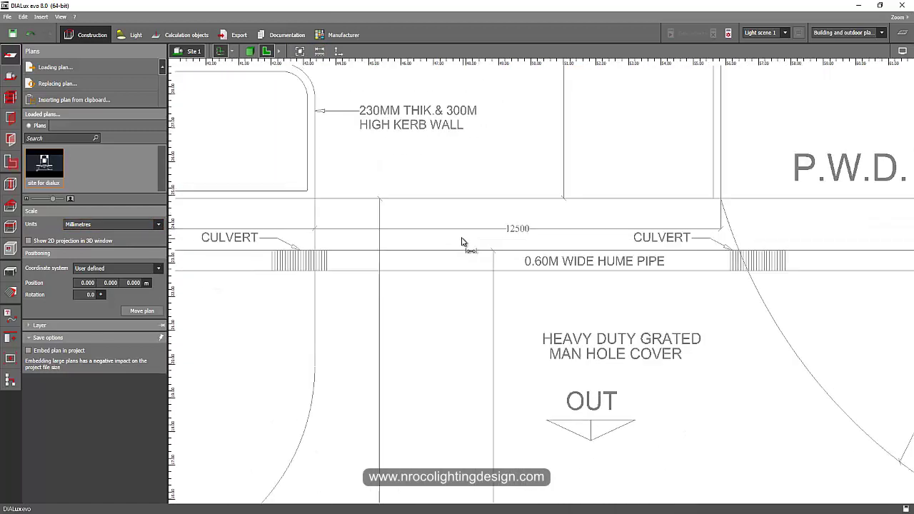
middle_drag(457, 229, 621, 364)
scroll(619, 362, down, 1)
middle_drag(643, 293, 644, 295)
scroll(581, 255, down, 1)
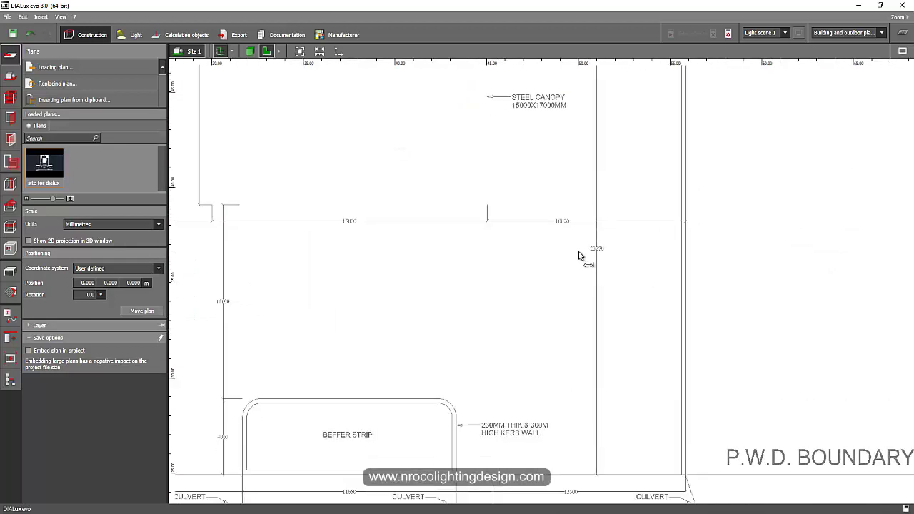
scroll(492, 209, up, 3)
click(424, 200)
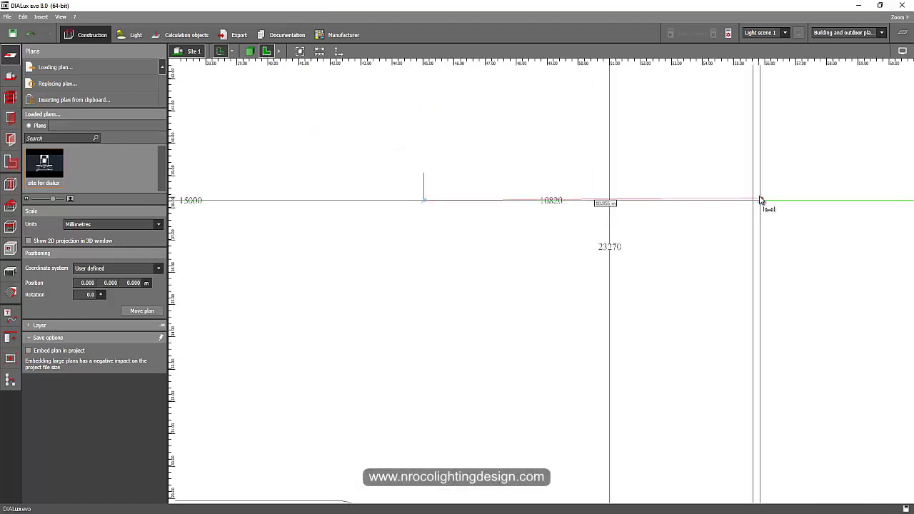
click(759, 203)
scroll(597, 271, down, 5)
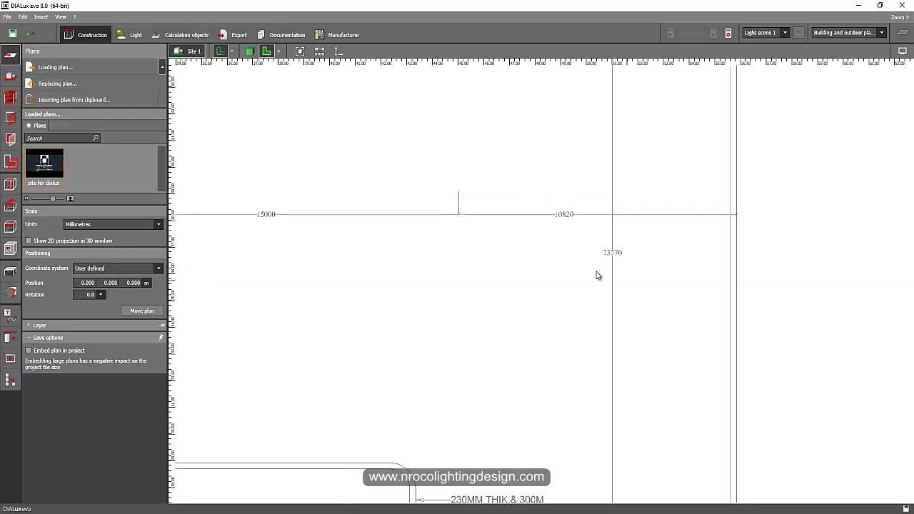
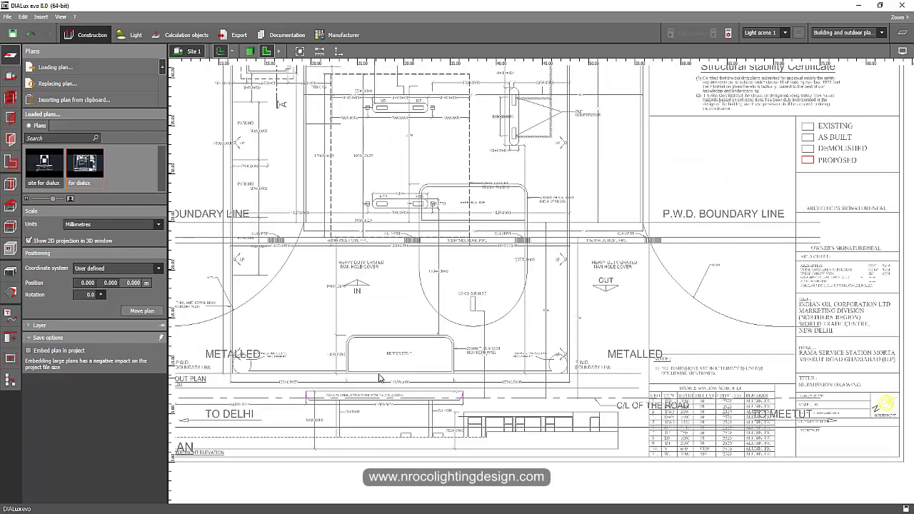
Step: Move the "for dialux" plan so its buffer strip's lower corner coincides with the matching corner on the site plan
click(97, 187)
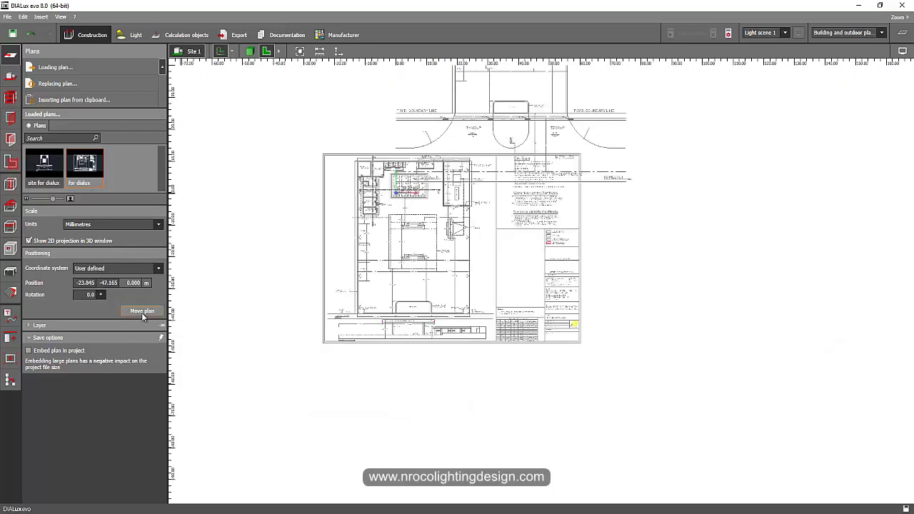
scroll(455, 274, up, 6)
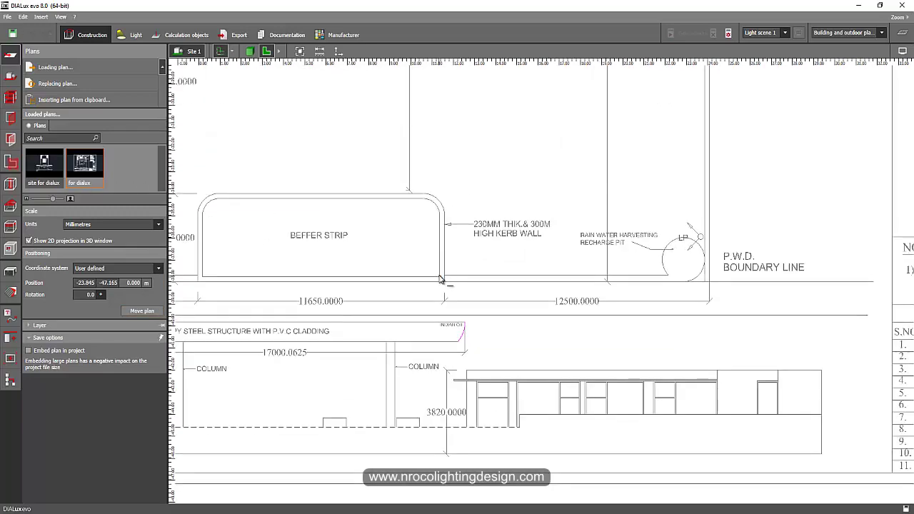
click(442, 279)
scroll(453, 282, down, 7)
middle_drag(531, 161, 535, 400)
scroll(601, 250, up, 2)
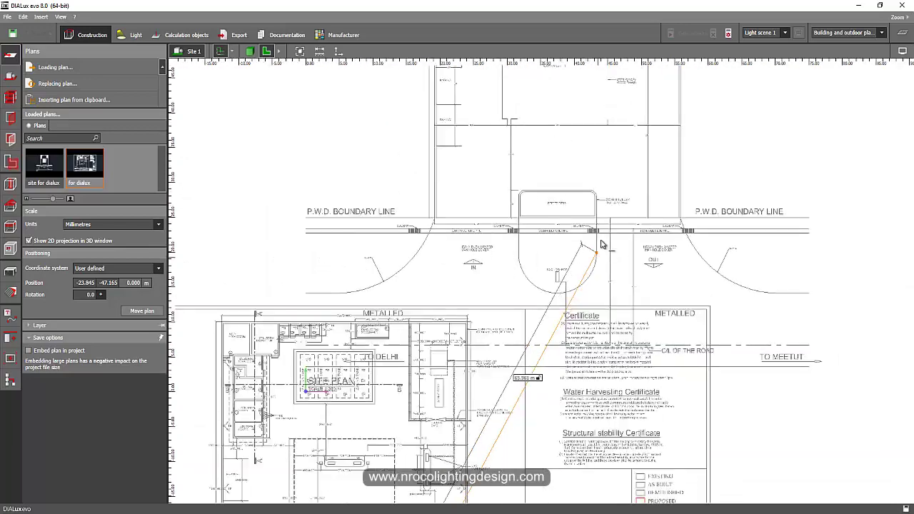
scroll(601, 244, up, 3)
click(579, 224)
scroll(498, 380, up, 1)
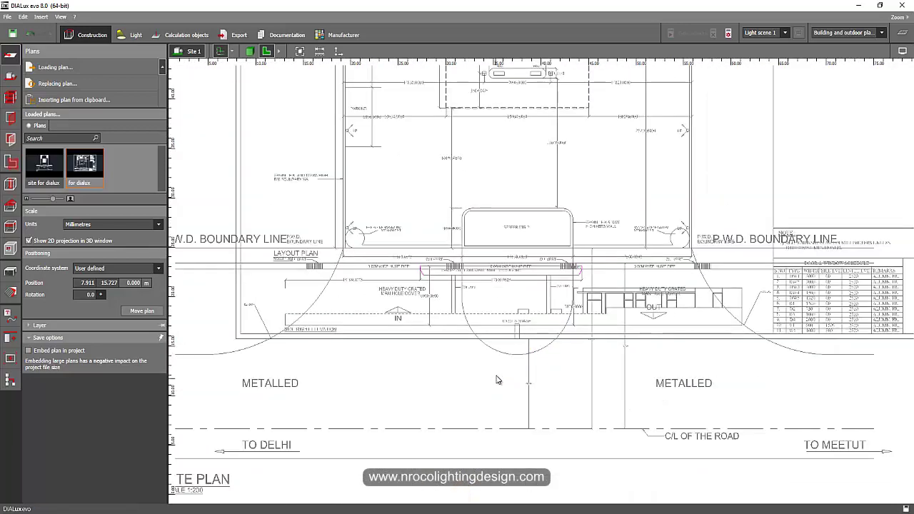
Step: Examine the overlaid plans around the canopy, parking bays, CNG compressor and the overall layout
scroll(497, 378, down, 7)
middle_drag(513, 299, 450, 337)
scroll(450, 293, up, 9)
middle_drag(436, 232, 419, 278)
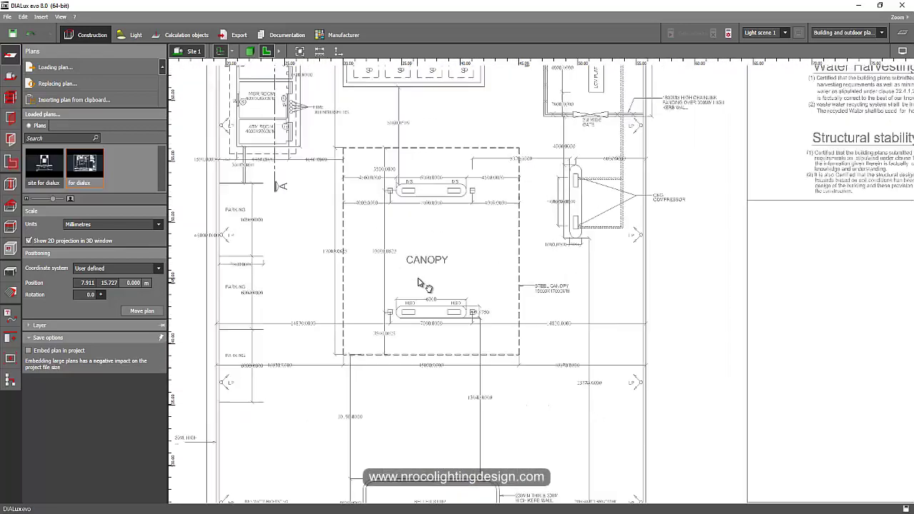
scroll(345, 163, up, 2)
scroll(591, 194, down, 1)
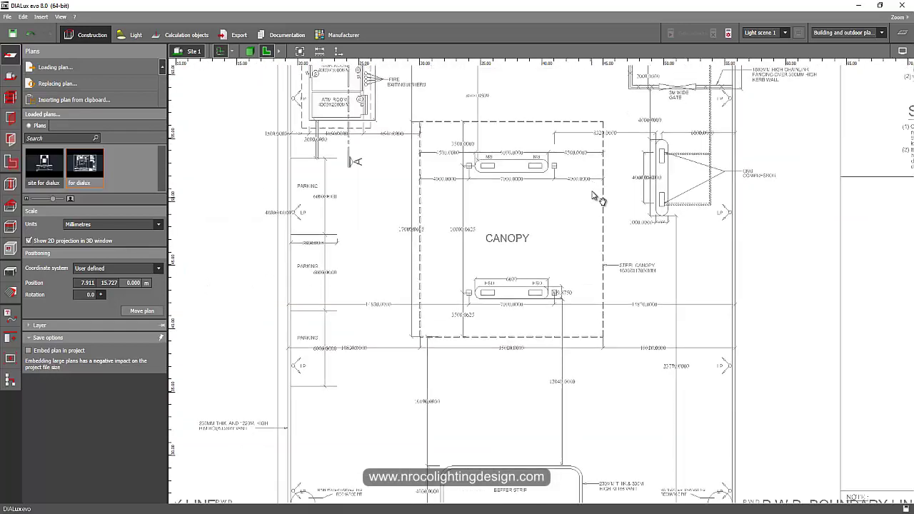
middle_drag(575, 231, 476, 256)
scroll(487, 262, down, 2)
scroll(393, 305, up, 1)
scroll(394, 305, up, 1)
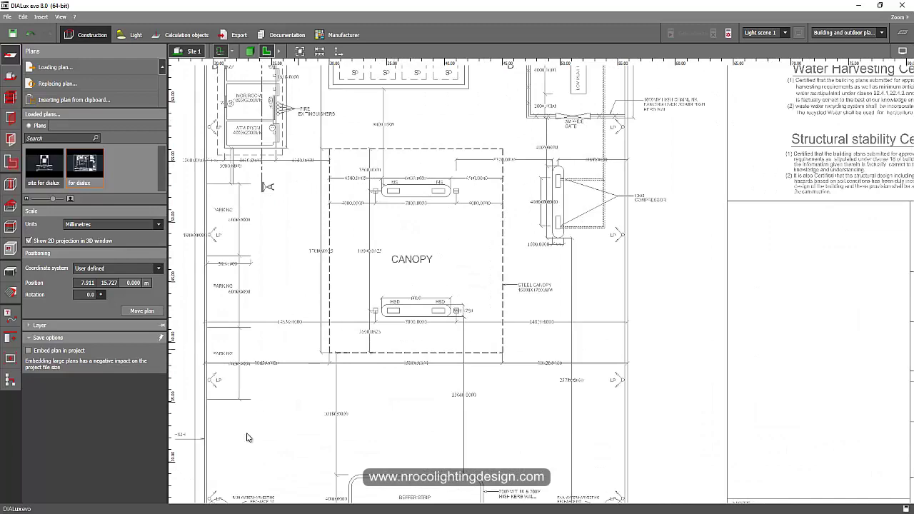
scroll(314, 310, down, 3)
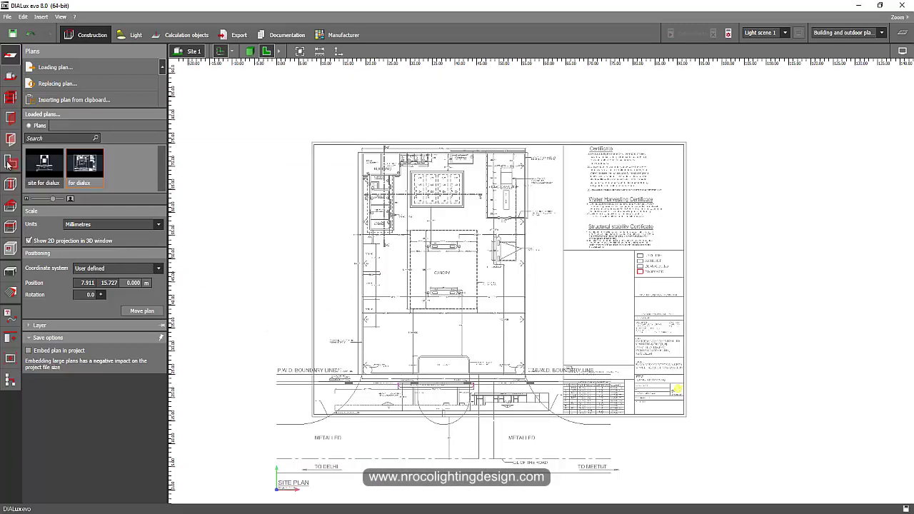
Step: Start a polygonal floor element on the site with a 36.65 m first edge along the layout's rear boundary
click(13, 80)
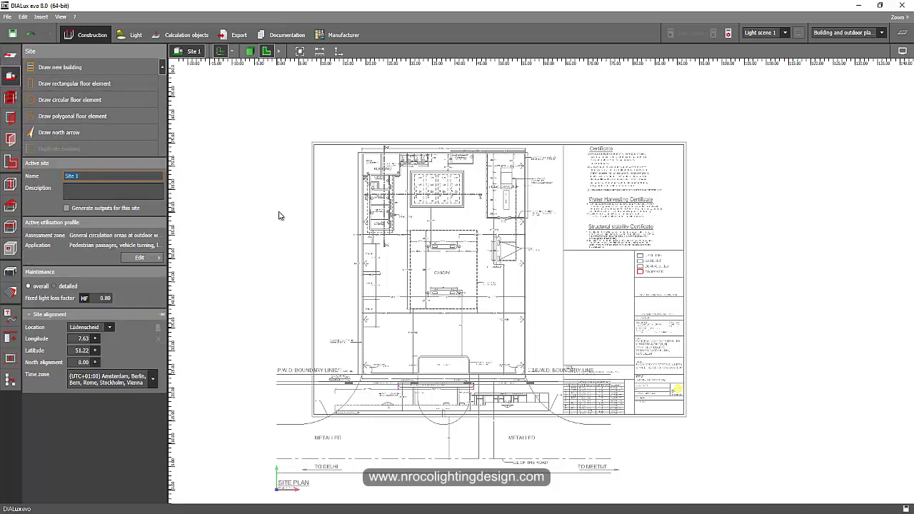
middle_drag(322, 231, 284, 207)
scroll(358, 246, up, 1)
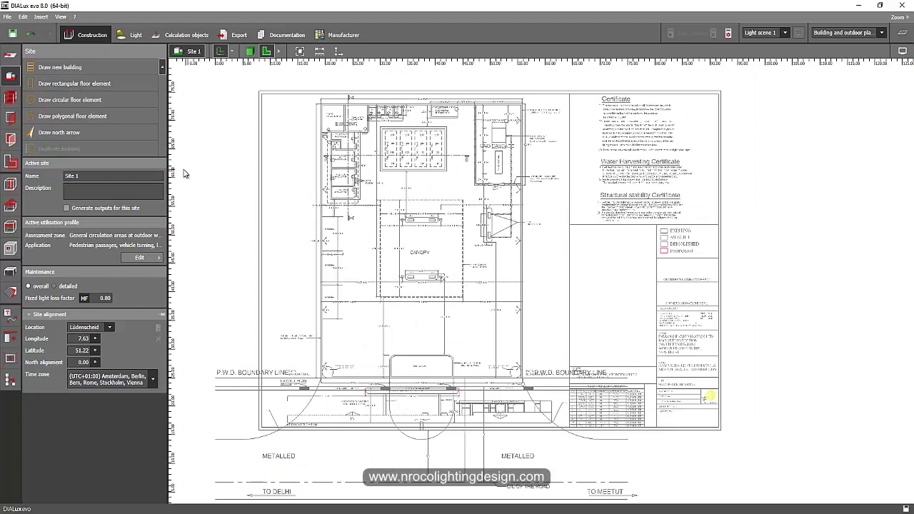
click(67, 116)
scroll(312, 160, up, 2)
scroll(311, 160, up, 2)
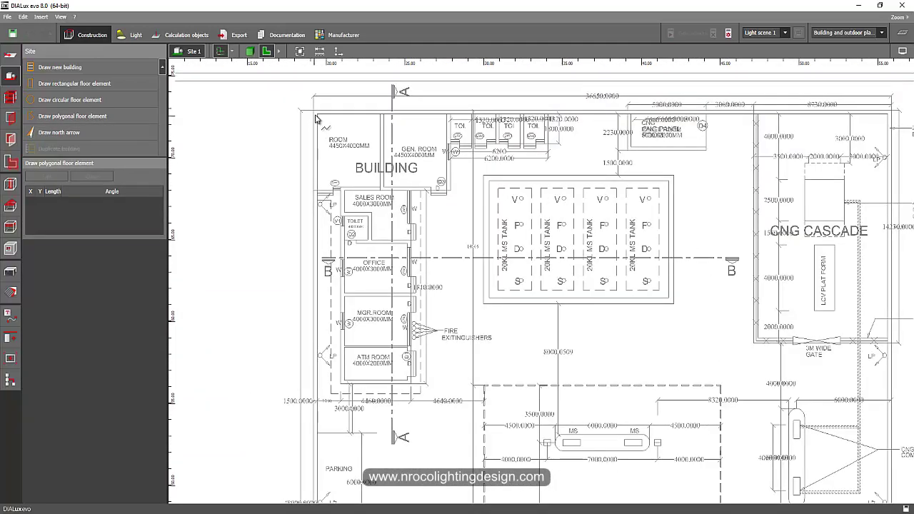
click(314, 114)
scroll(442, 115, down, 3)
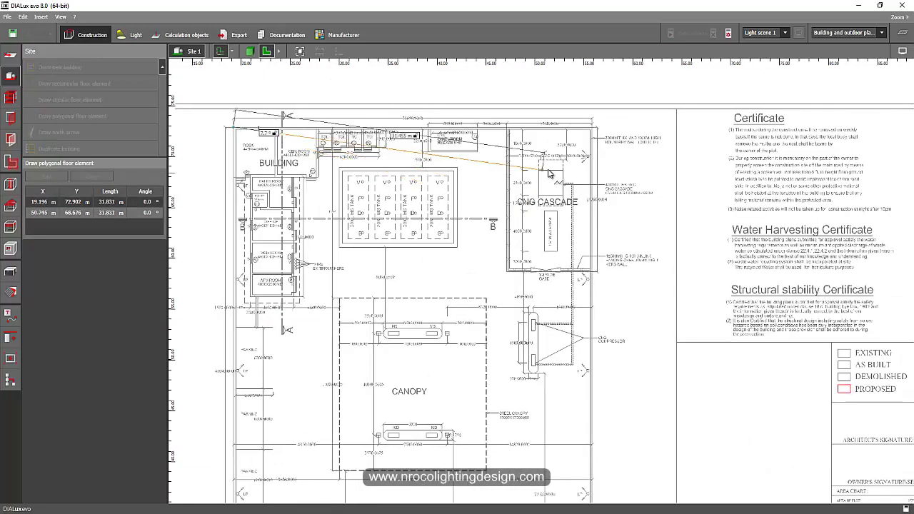
scroll(602, 120, up, 3)
click(614, 115)
scroll(614, 118, down, 3)
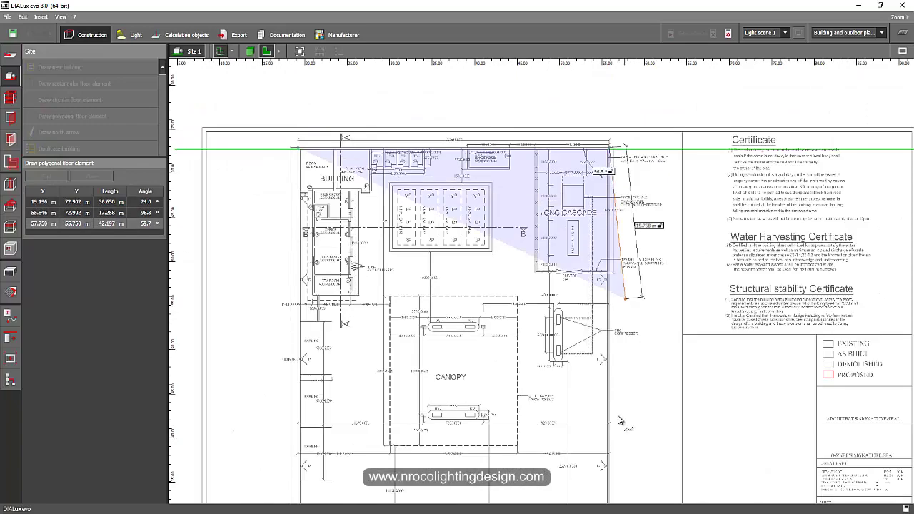
Step: Extend the floor outline 48 m along the boundary on the OUT side and trace the driveway curve to the road edge
scroll(549, 132, up, 2)
scroll(547, 250, up, 2)
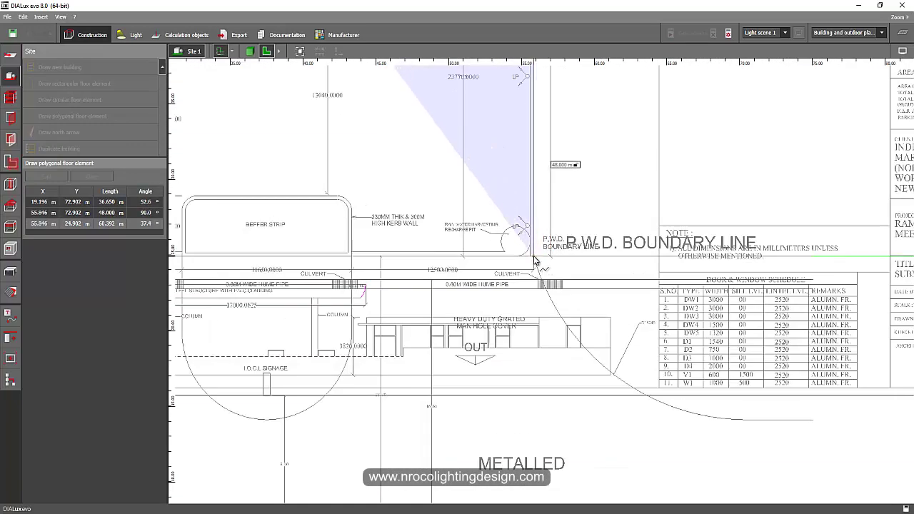
click(533, 255)
click(549, 295)
click(573, 322)
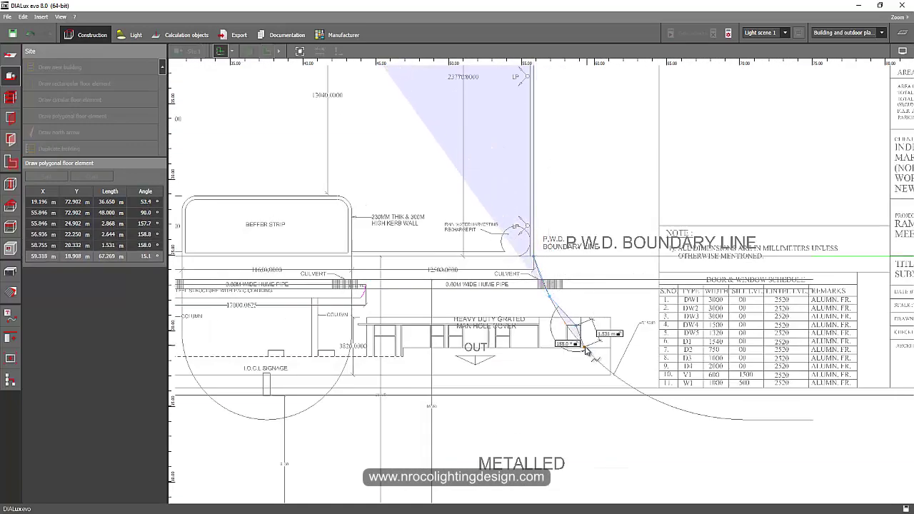
key(ctrl+z)
click(564, 320)
click(591, 353)
click(615, 376)
click(652, 398)
click(691, 412)
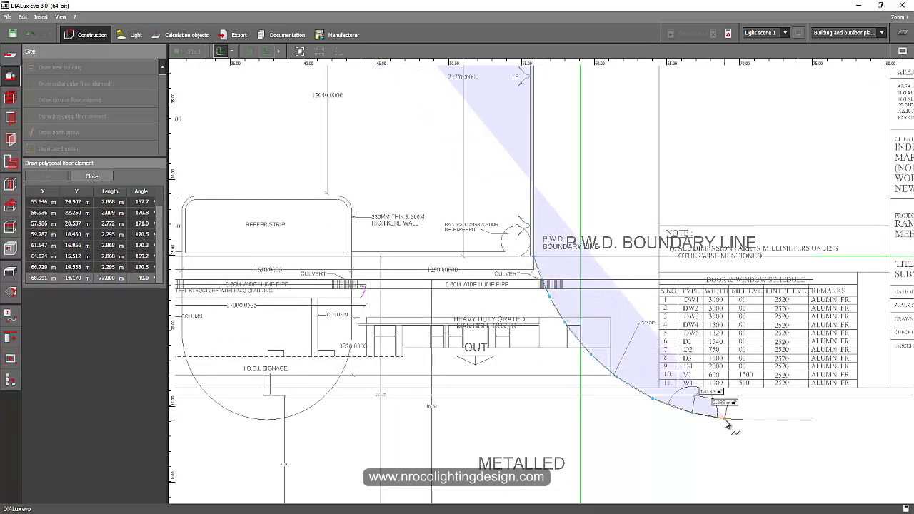
click(723, 418)
click(741, 419)
Step: Continue the floor outline around the metalled road strip, about 75 m long and 10.5 m deep
scroll(799, 414, down, 2)
middle_drag(806, 417, 694, 136)
click(695, 226)
middle_drag(343, 227, 586, 239)
click(322, 238)
click(321, 149)
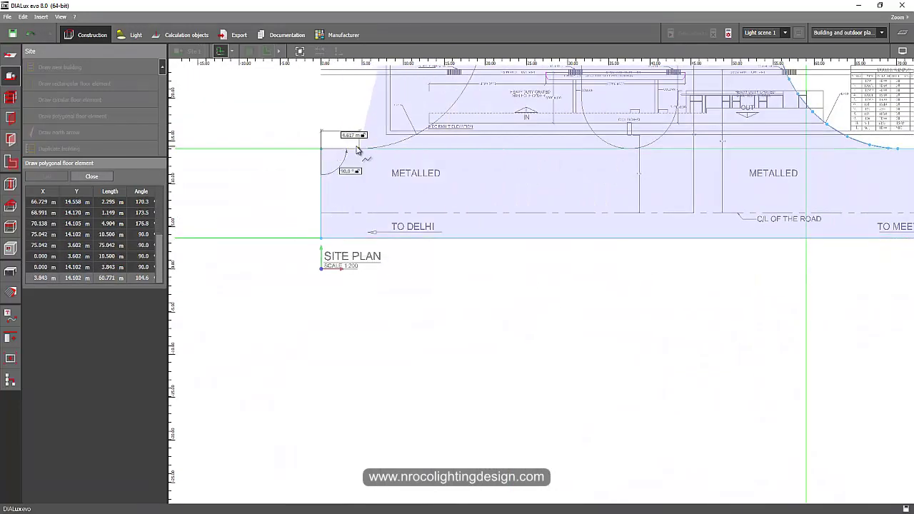
Step: Trace the floor outline along the IN driveway curve up to the station's boundary corner
click(365, 149)
click(386, 145)
click(414, 136)
click(441, 117)
middle_drag(443, 116, 428, 315)
click(445, 296)
click(458, 273)
scroll(465, 266, up, 2)
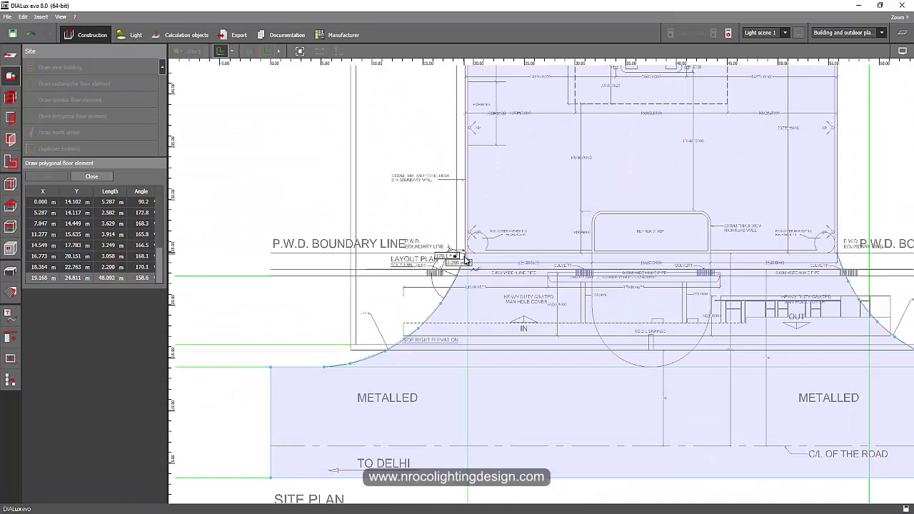
click(464, 254)
Step: Close the floor element at its starting corner, inspect the site floor in 3D and return to the plan view
scroll(462, 270, down, 2)
middle_drag(499, 160, 472, 410)
scroll(439, 201, up, 1)
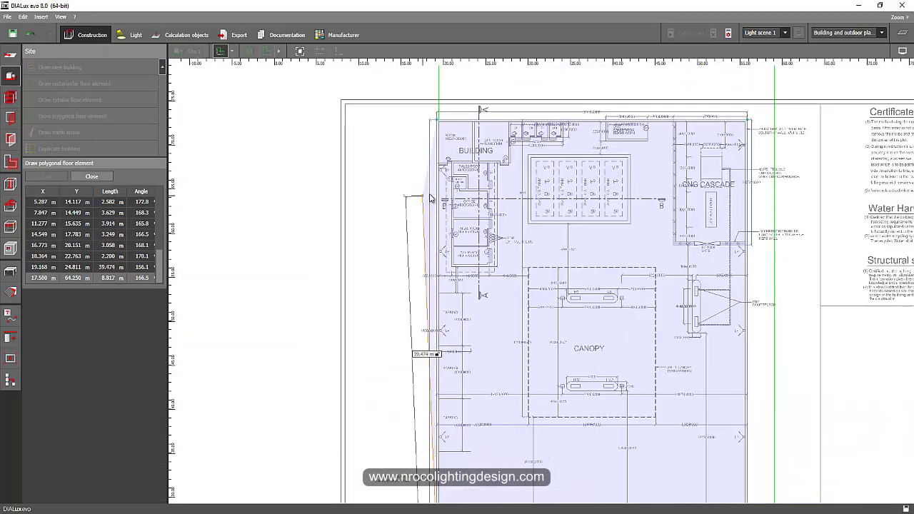
right_click(422, 197)
click(421, 207)
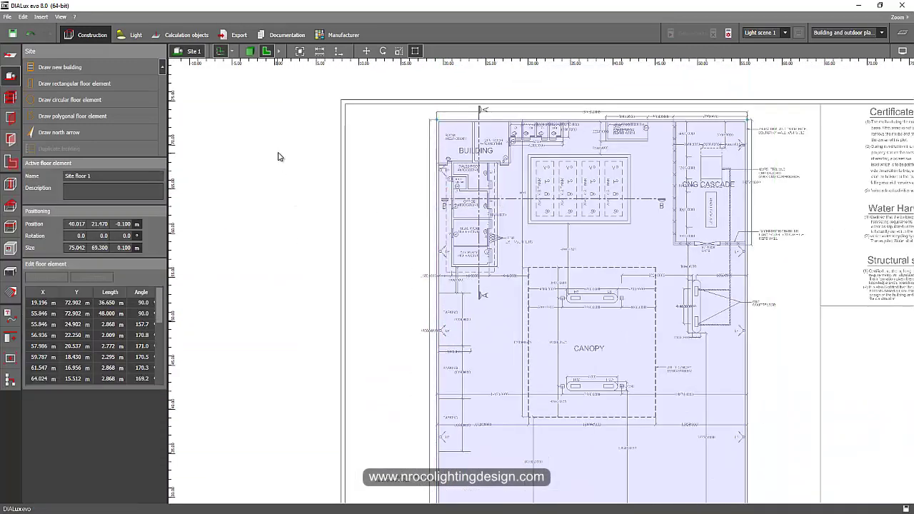
click(252, 54)
right_drag(330, 254, 328, 285)
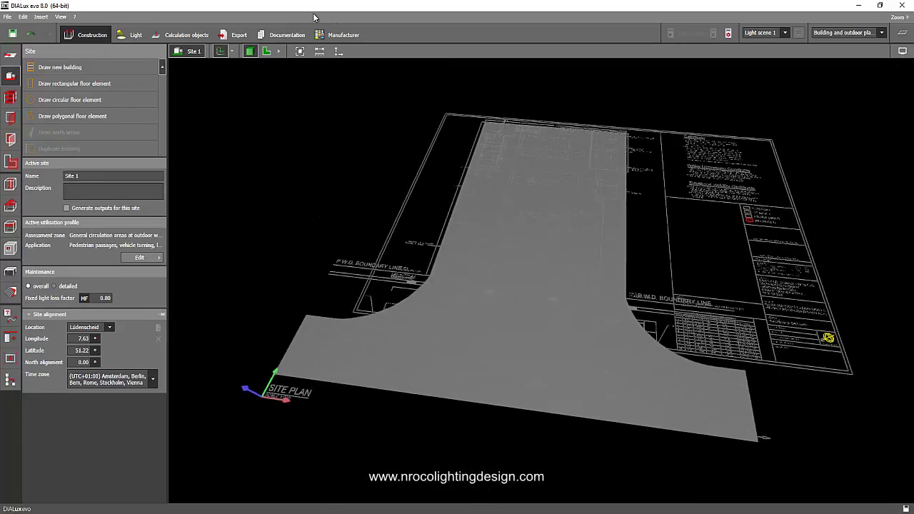
click(273, 51)
Step: Examine the canopy area on the plan, including the MS and HSD fuel islands, column positions and their dimensions
scroll(502, 225, up, 3)
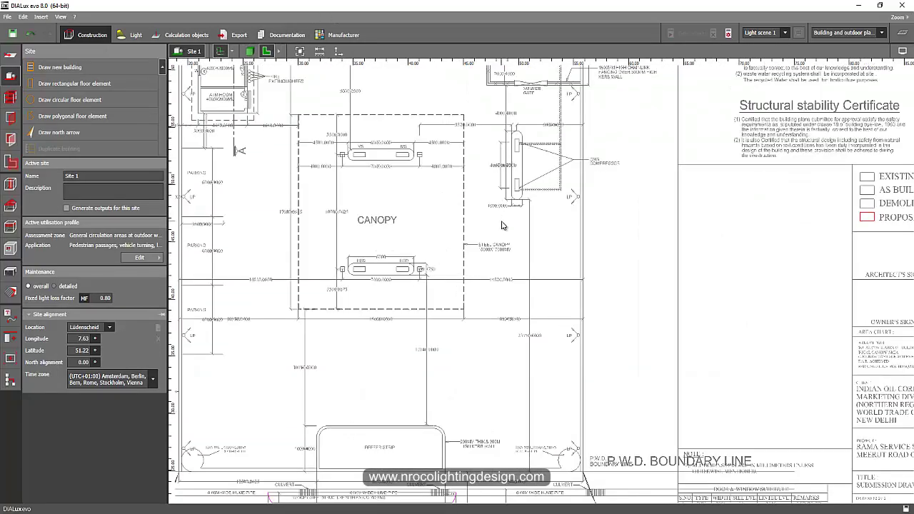
middle_drag(334, 179, 429, 265)
scroll(427, 302, down, 2)
middle_drag(422, 308, 462, 48)
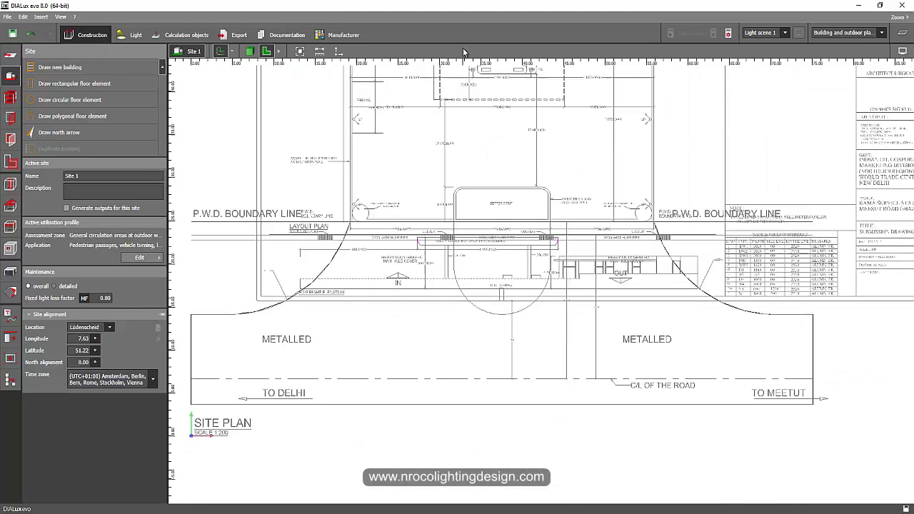
middle_drag(482, 137, 479, 288)
scroll(456, 140, up, 2)
middle_drag(435, 157, 394, 194)
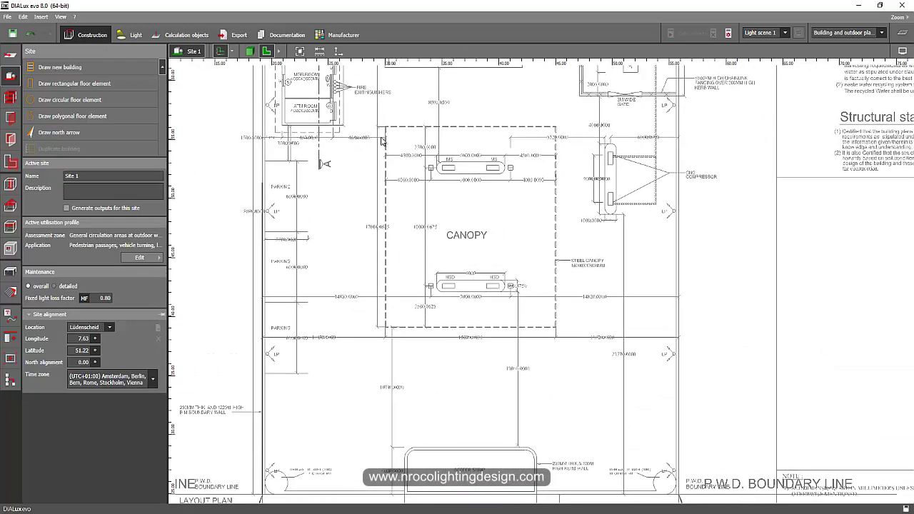
scroll(448, 196, up, 3)
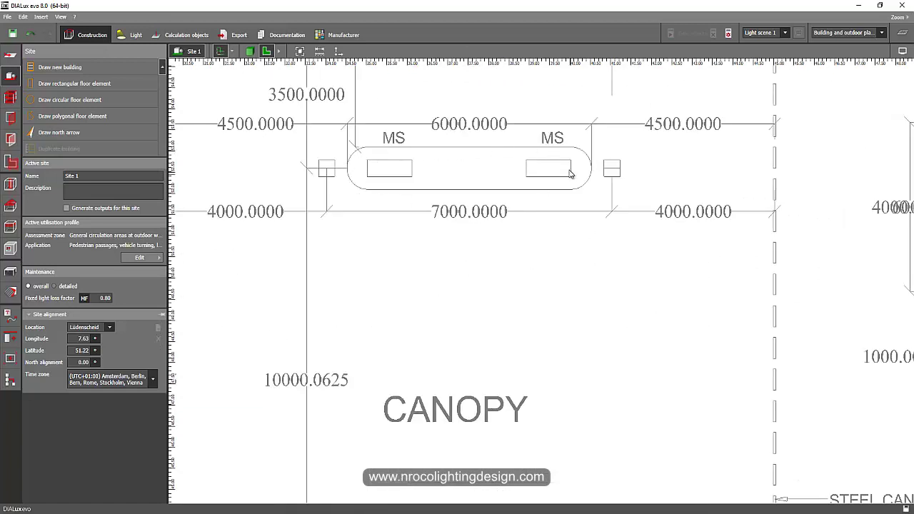
middle_drag(414, 187, 390, 245)
scroll(415, 168, down, 1)
scroll(357, 115, up, 3)
scroll(675, 233, down, 2)
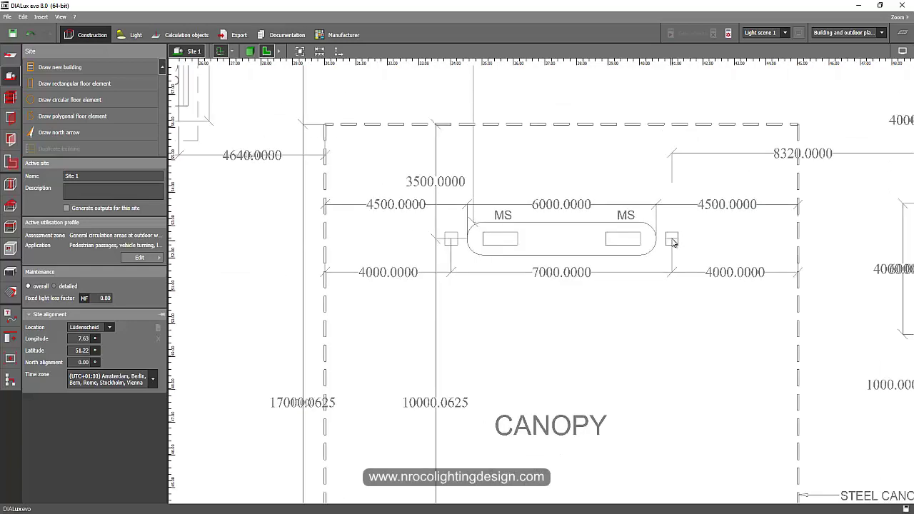
middle_drag(659, 280, 631, 134)
middle_drag(521, 322, 521, 146)
scroll(477, 276, up, 2)
scroll(472, 244, down, 3)
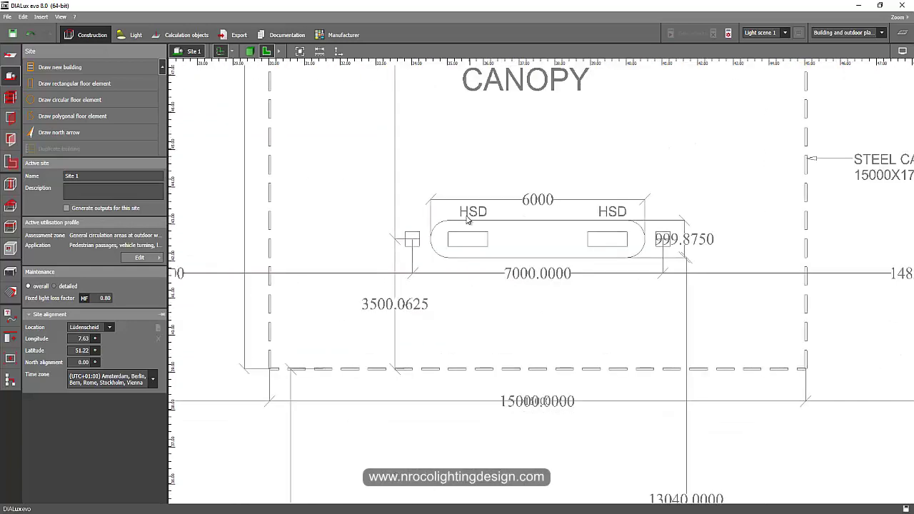
middle_drag(427, 167, 456, 291)
middle_drag(406, 253, 401, 310)
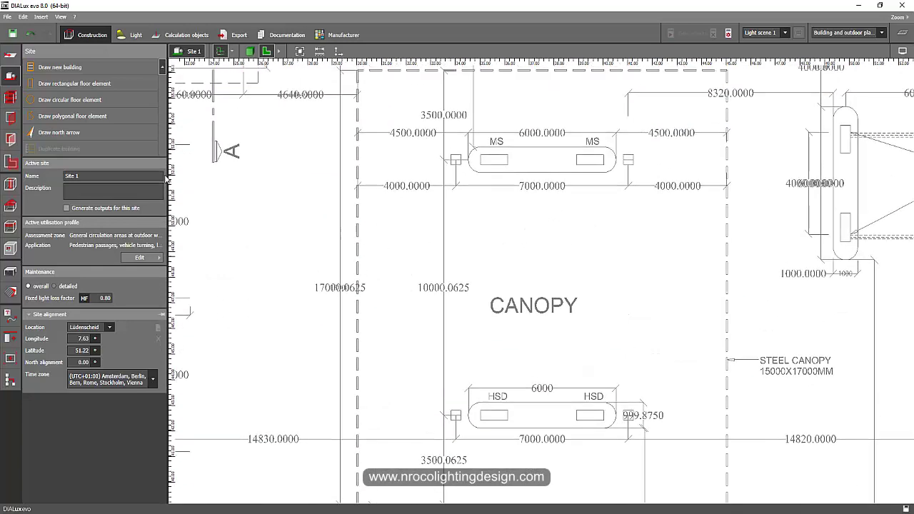
Step: Draw a 0.400 × 0.400 m rectangular column on the column mark at the left end of the MS fuel island
click(11, 184)
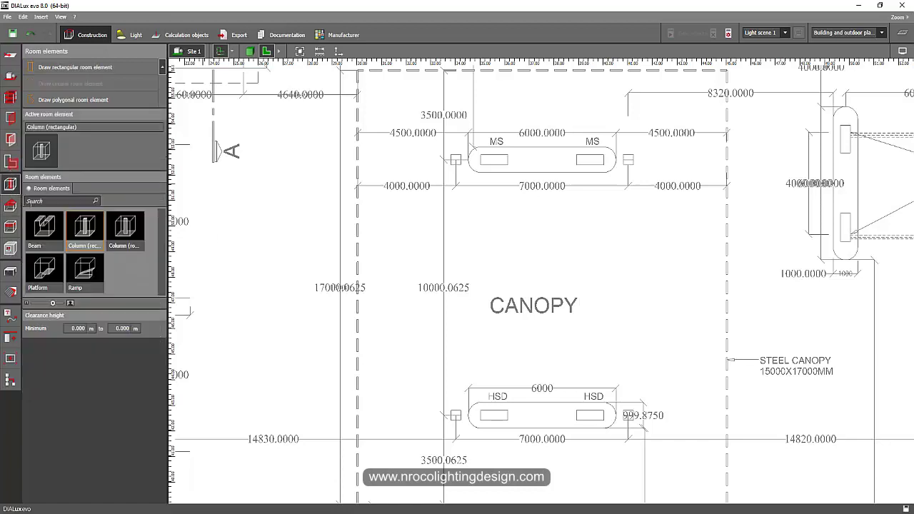
scroll(369, 250, down, 4)
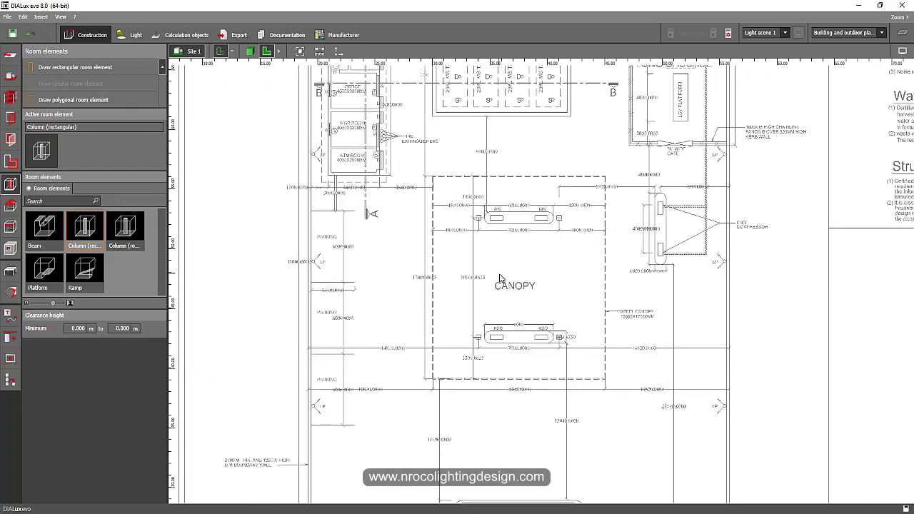
scroll(499, 278, up, 4)
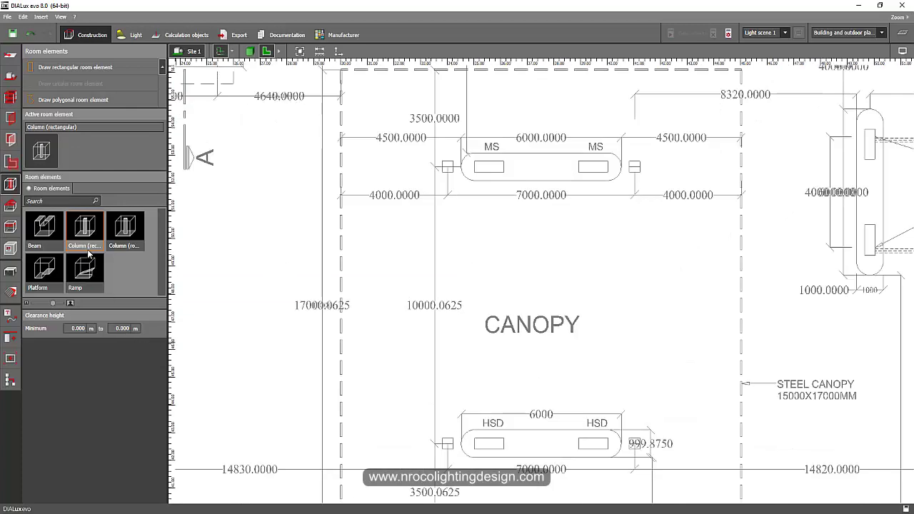
middle_drag(517, 237, 437, 255)
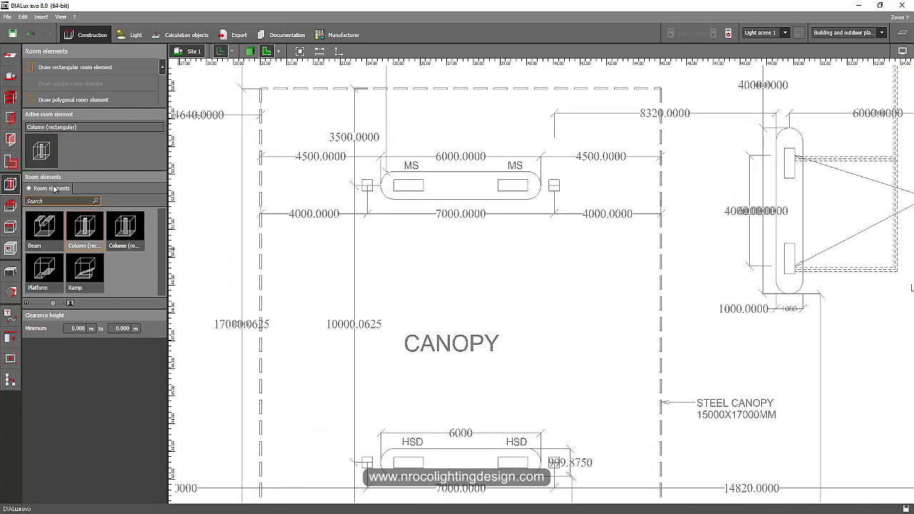
click(56, 68)
scroll(413, 207, up, 4)
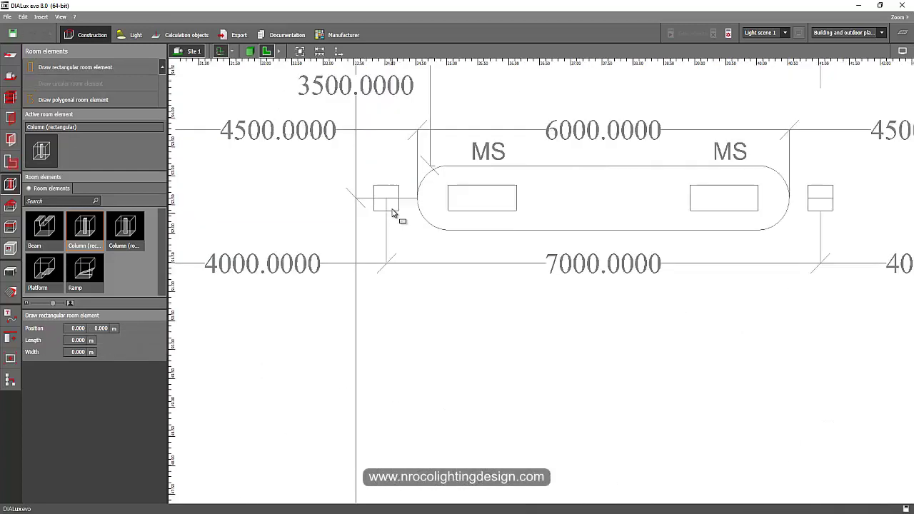
scroll(392, 212, up, 1)
click(370, 180)
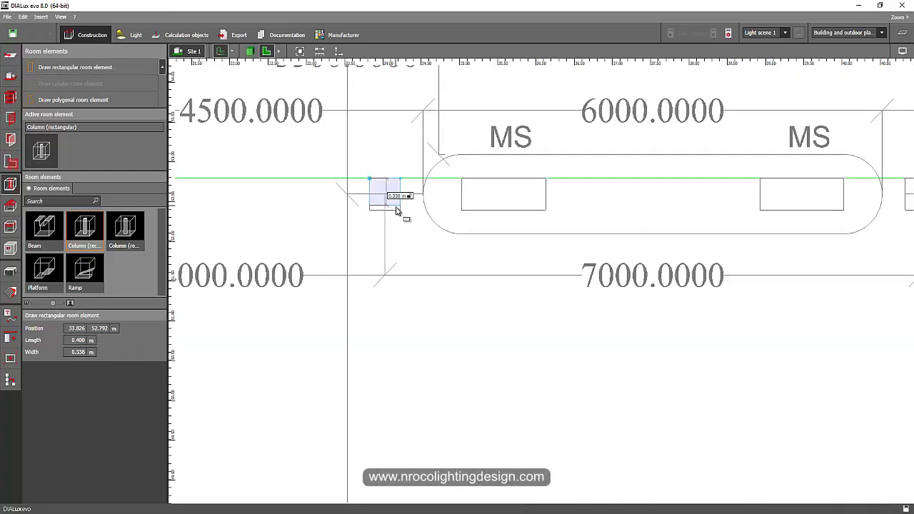
click(400, 210)
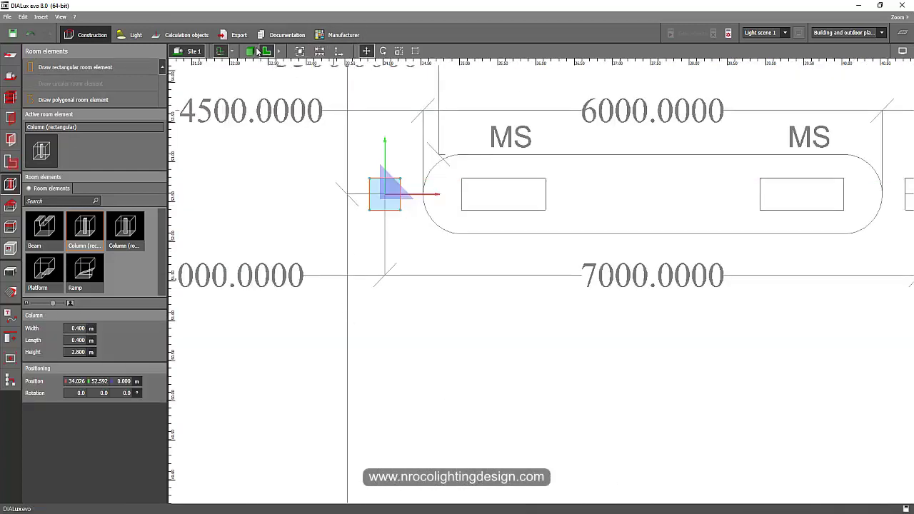
Step: Inspect the new column on the site floor in 3D and return to the plan view
click(251, 51)
click(291, 171)
right_drag(303, 203, 382, 171)
scroll(399, 182, up, 3)
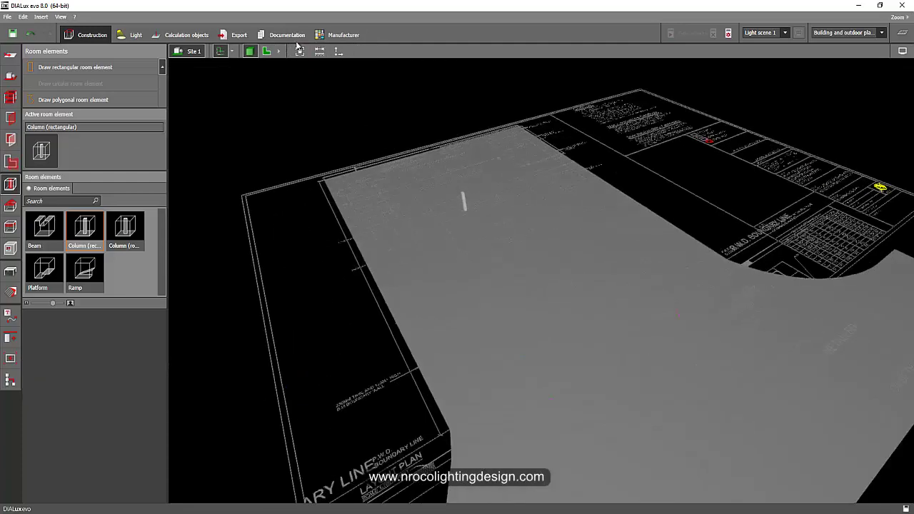
click(266, 50)
Step: Measure the canopy column's height in the side right elevation, from the canopy's underside to the dashed ground line
scroll(322, 178, down, 3)
scroll(392, 267, down, 3)
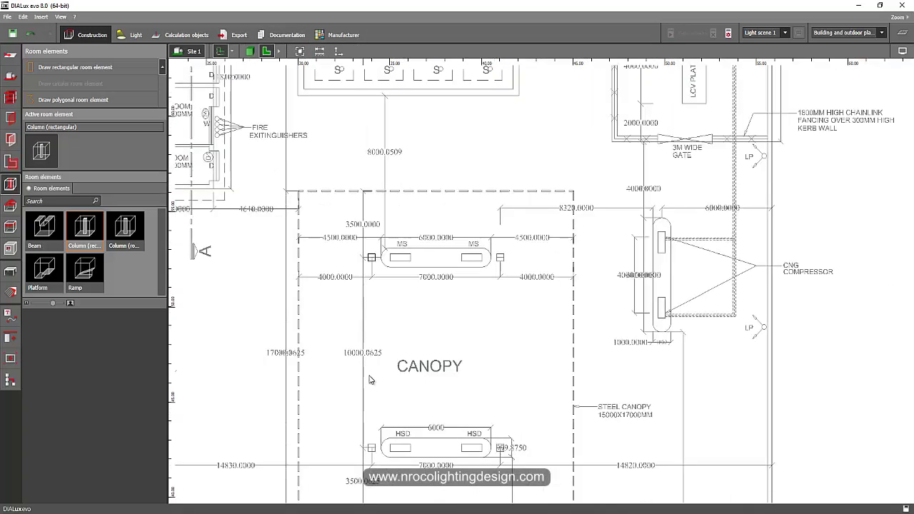
middle_drag(370, 379, 465, 259)
scroll(464, 259, down, 3)
scroll(465, 90, up, 5)
middle_drag(465, 292, 503, 346)
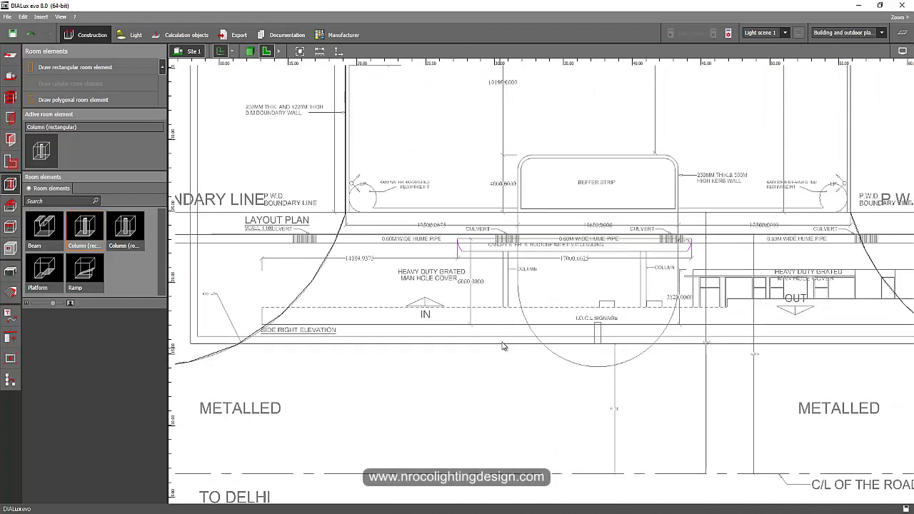
scroll(503, 346, up, 4)
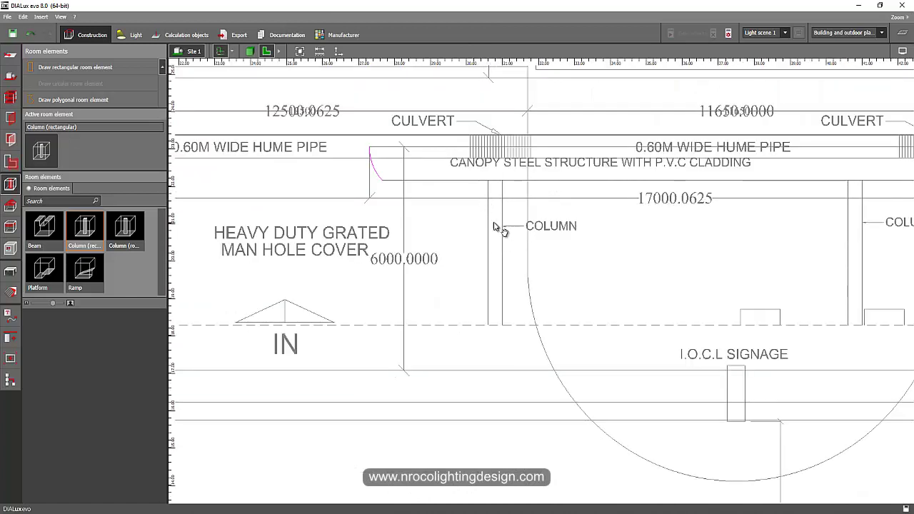
middle_drag(497, 226, 291, 220)
click(319, 52)
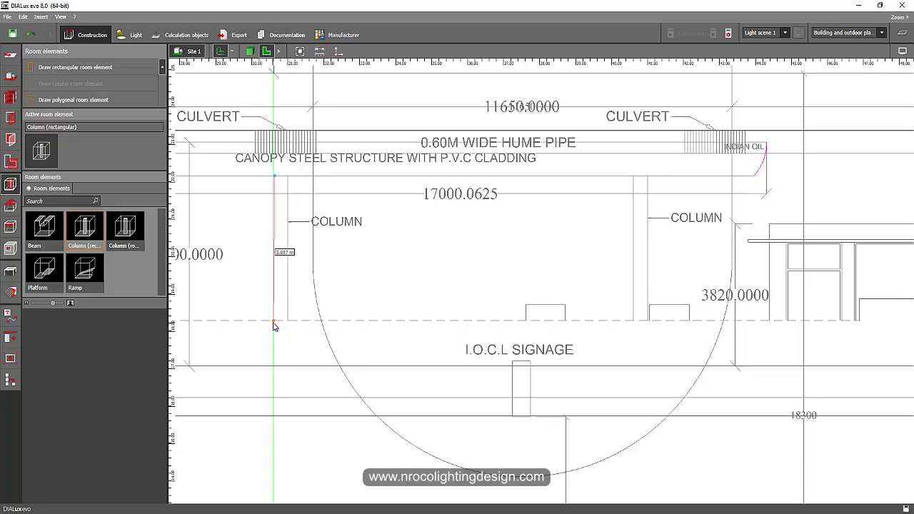
click(273, 323)
Step: Set the height of the column beside the MS island to 4.000 m
scroll(335, 329, down, 5)
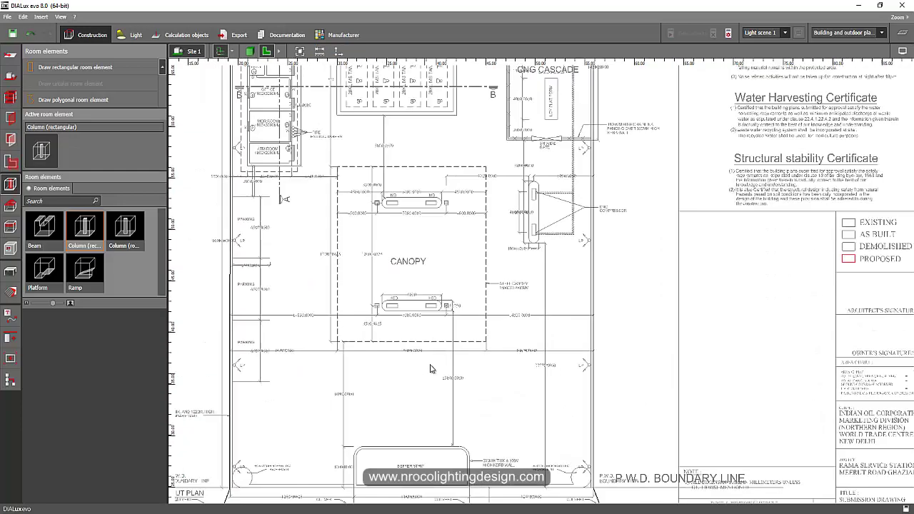
scroll(430, 369, down, 2)
scroll(357, 249, up, 8)
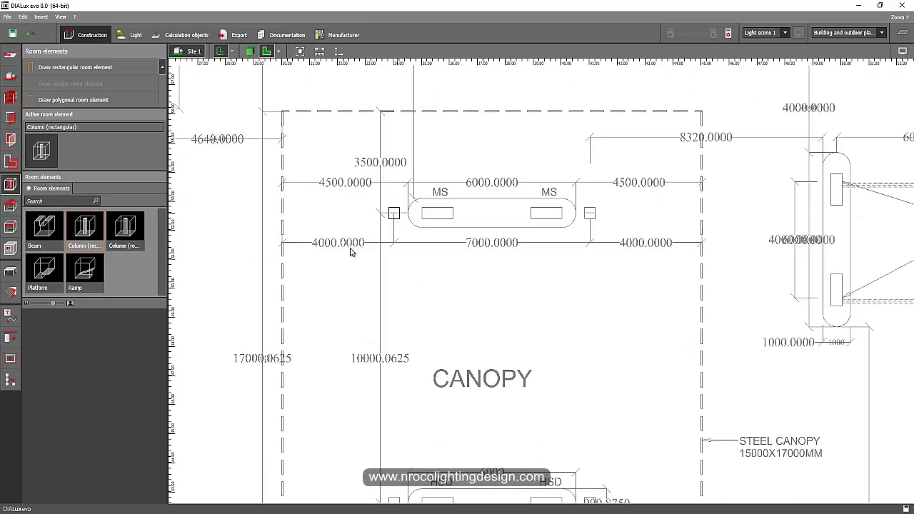
click(394, 213)
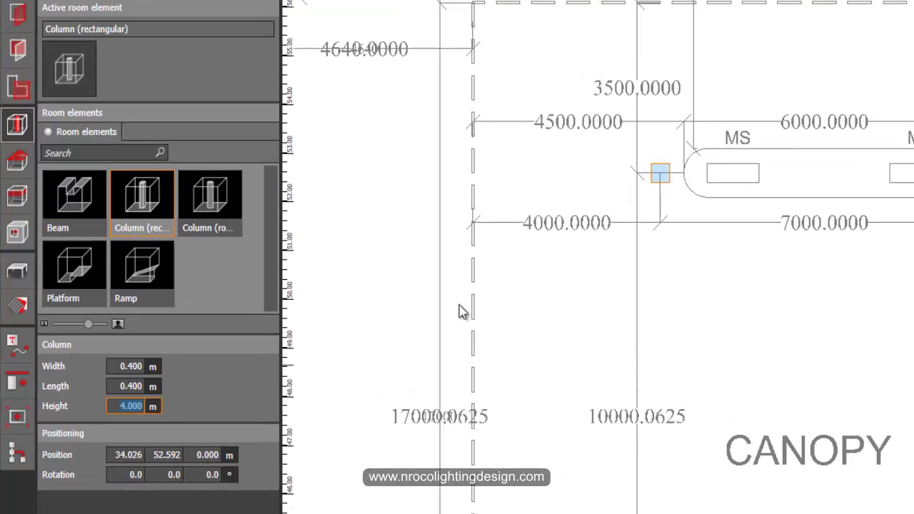
Step: Draw a second 0.400 × 0.400 m column at the opposite end of the MS island and set its height to 4 m
click(414, 199)
middle_drag(613, 116, 475, 117)
scroll(806, 169, up, 3)
click(858, 160)
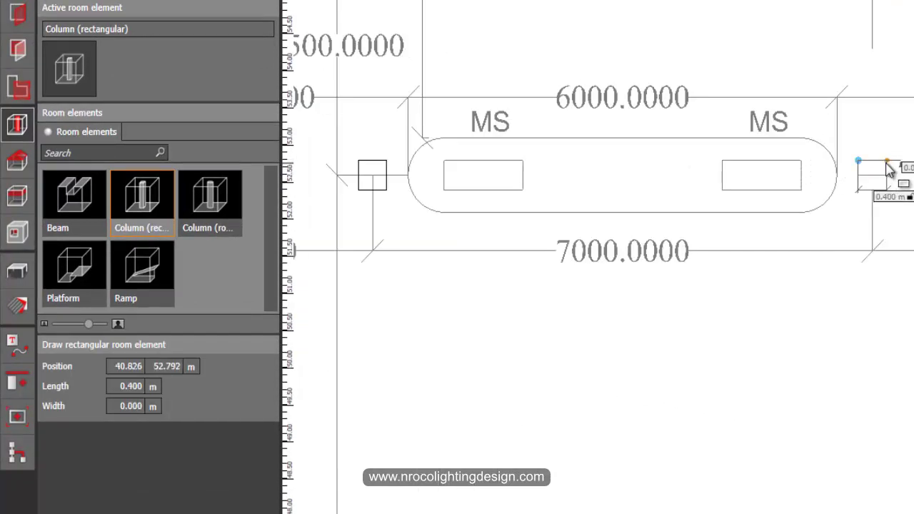
click(878, 201)
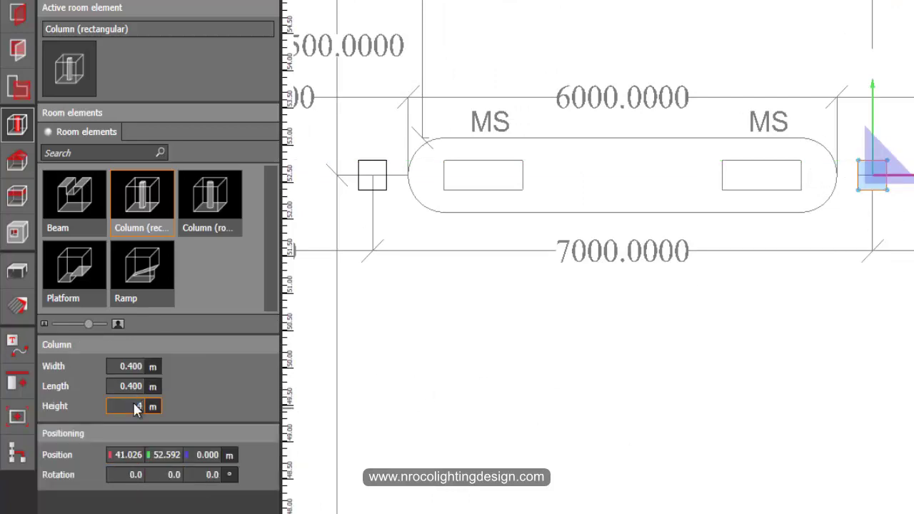
Step: Copy both MS island columns onto the column marks at the ends of the HSD island
scroll(459, 433, down, 2)
middle_drag(459, 432, 625, 171)
scroll(625, 171, down, 3)
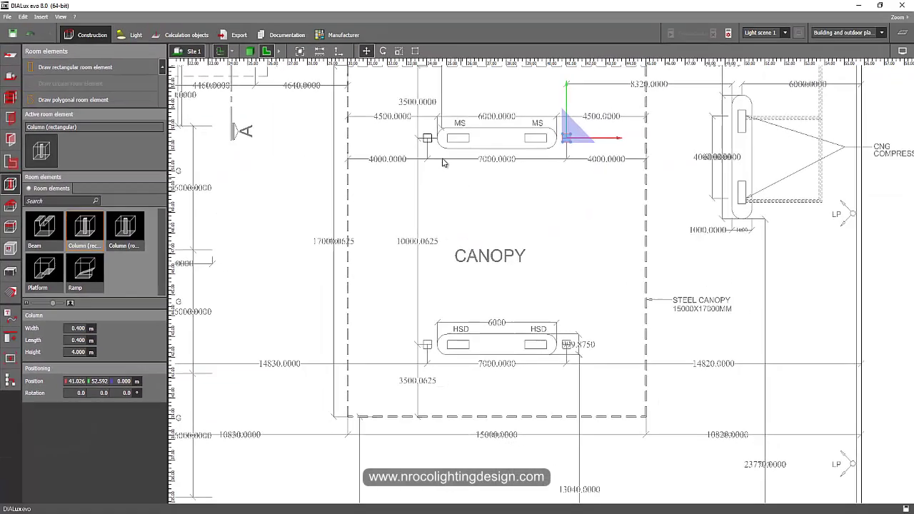
drag(385, 138, 608, 190)
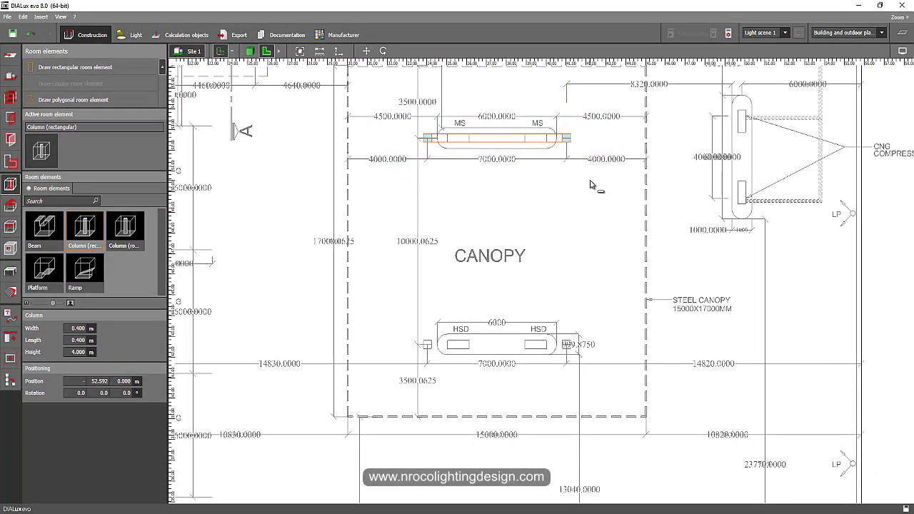
key(ctrl+v)
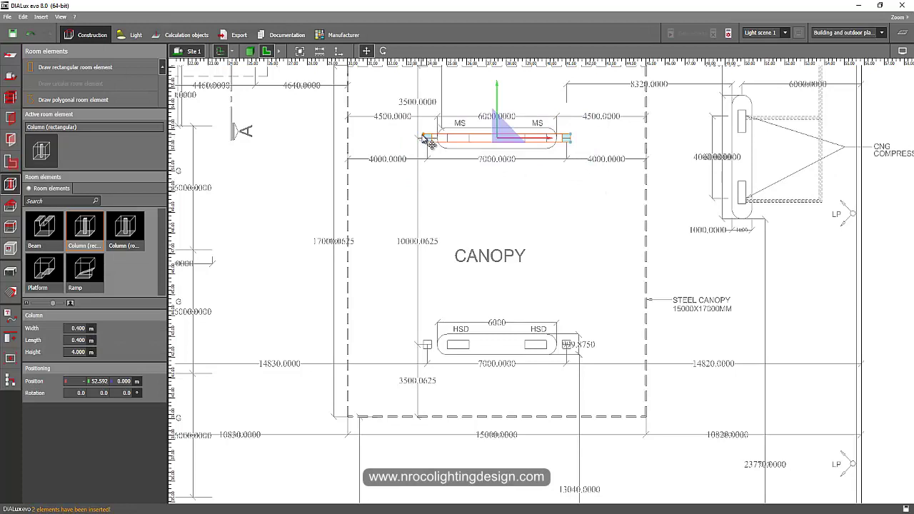
drag(429, 140, 429, 346)
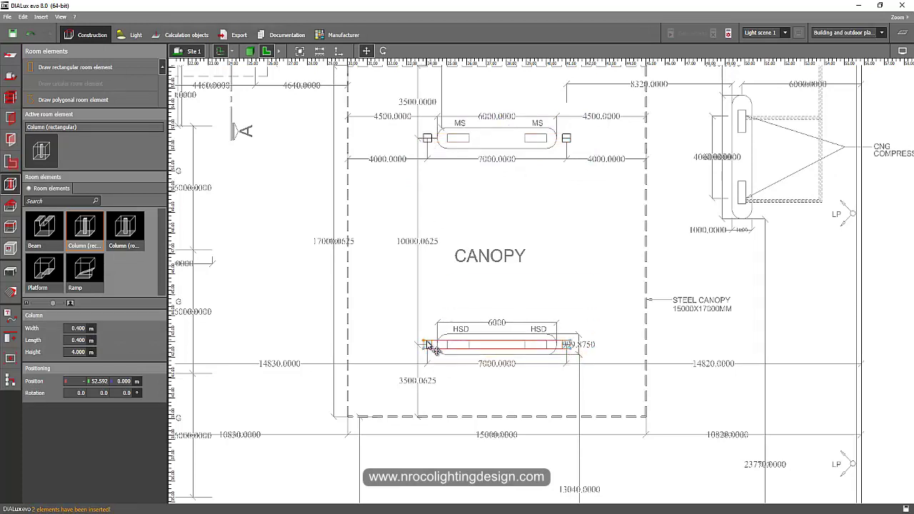
click(444, 255)
Step: Inspect the four canopy columns in 3D and return to the plan view
scroll(446, 258, down, 3)
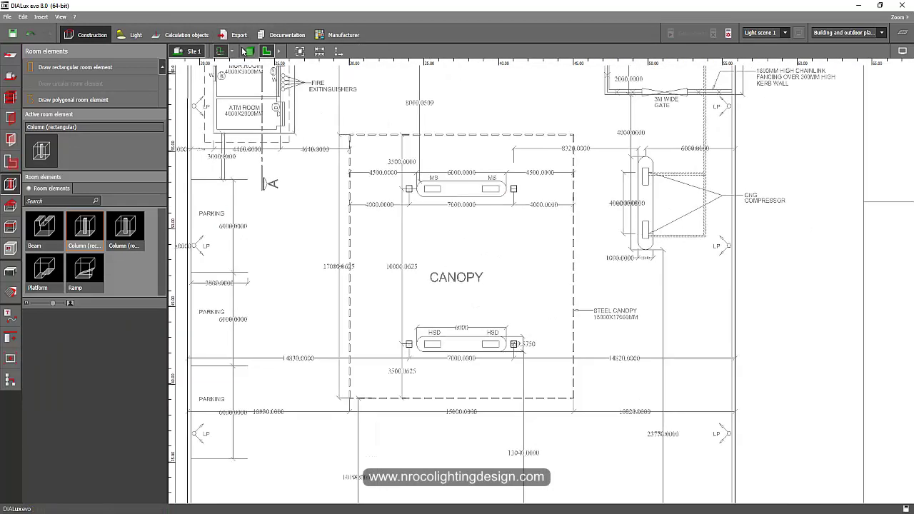
click(246, 51)
right_drag(321, 213, 284, 61)
click(268, 52)
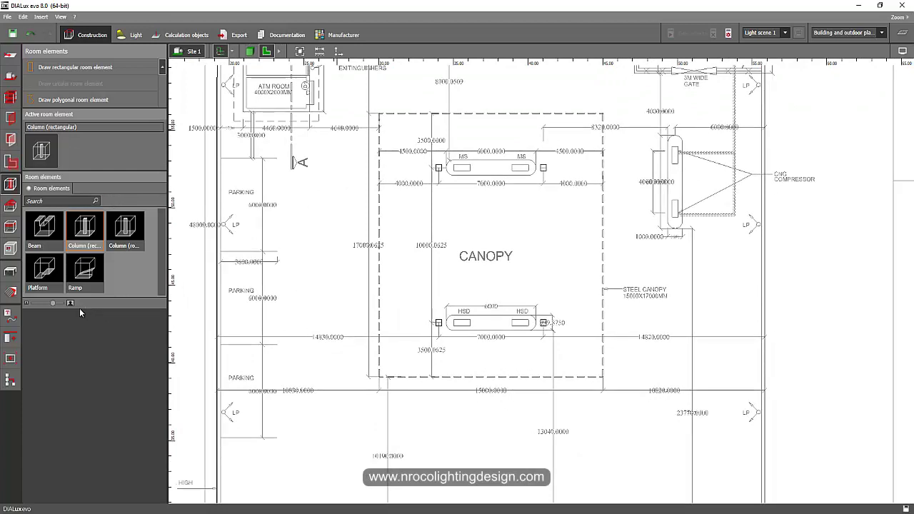
Step: Look through the available roof shapes for the canopy and return to the room elements
click(9, 207)
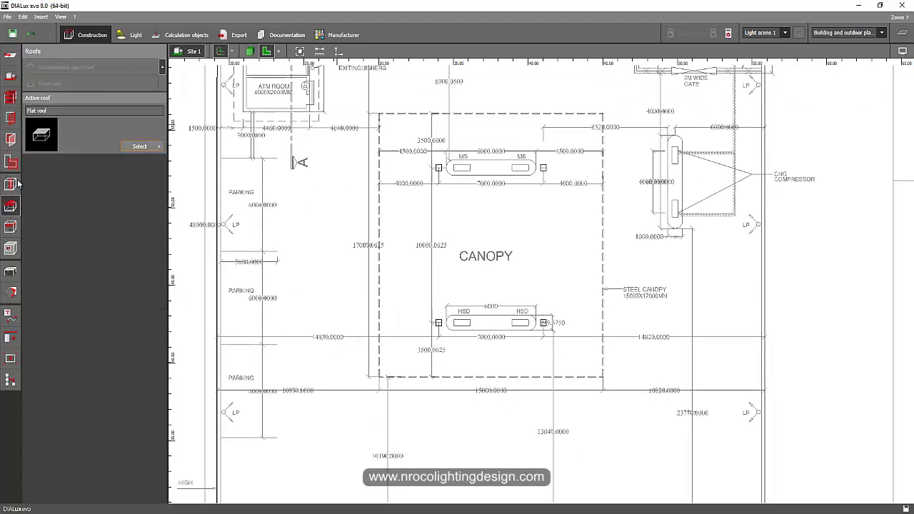
click(132, 147)
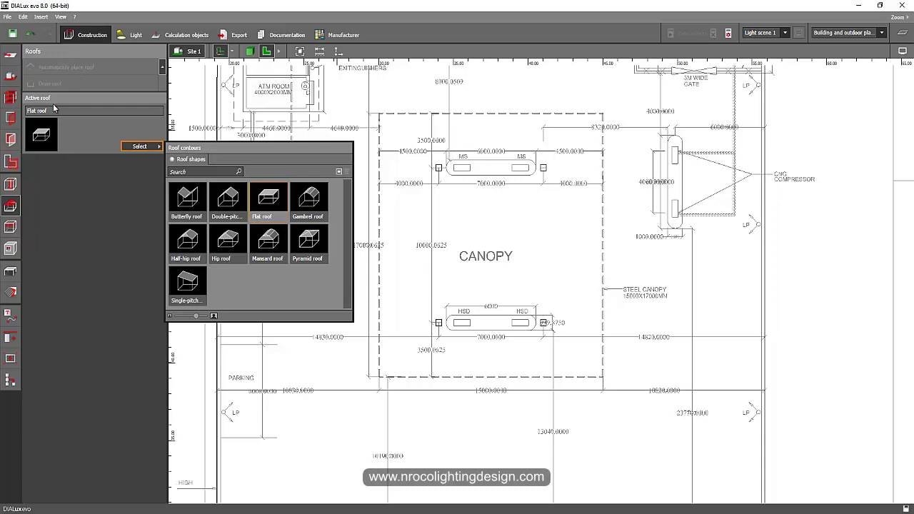
click(89, 200)
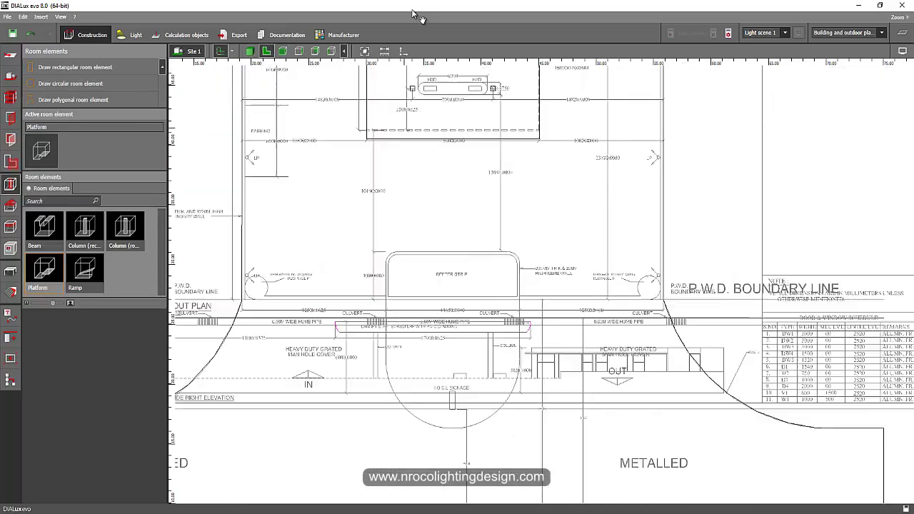
Step: Start an extrusion body in the side right elevation with the canopy profile's top edge, about 17 m long
scroll(308, 200, up, 3)
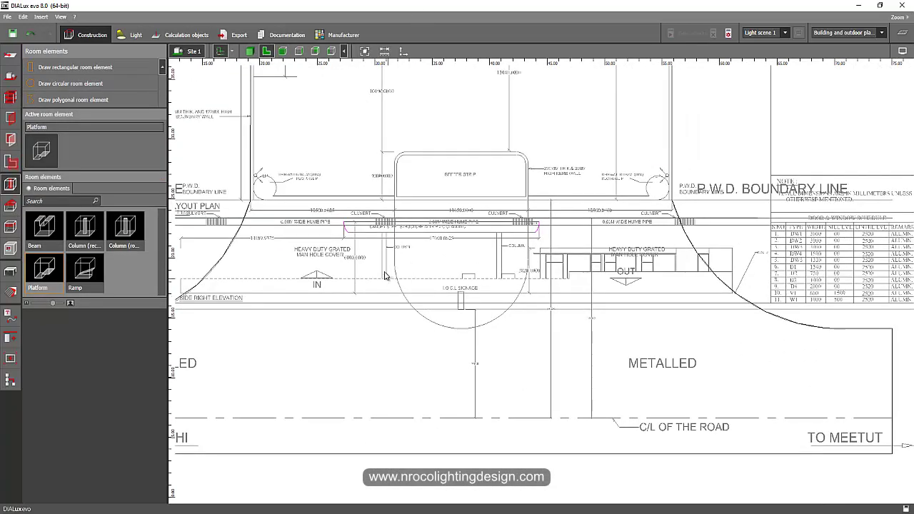
scroll(308, 200, up, 2)
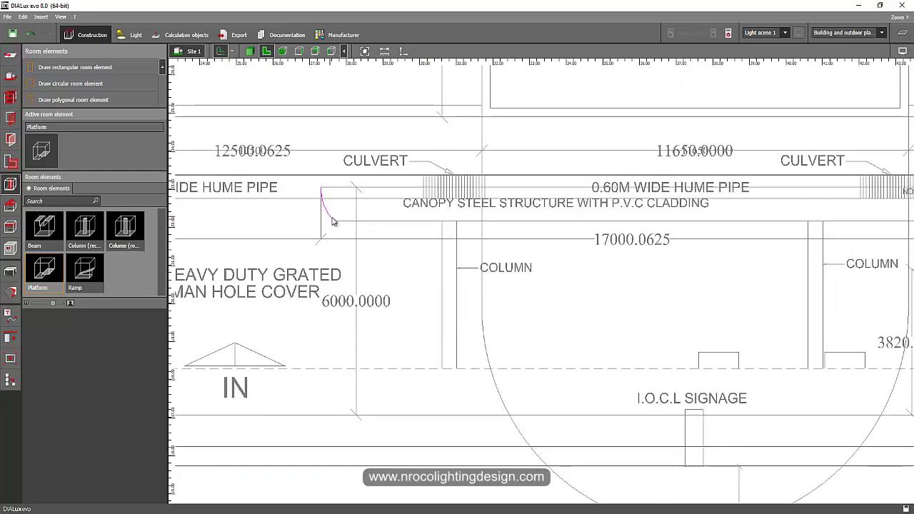
middle_drag(814, 314, 536, 327)
scroll(648, 214, down, 1)
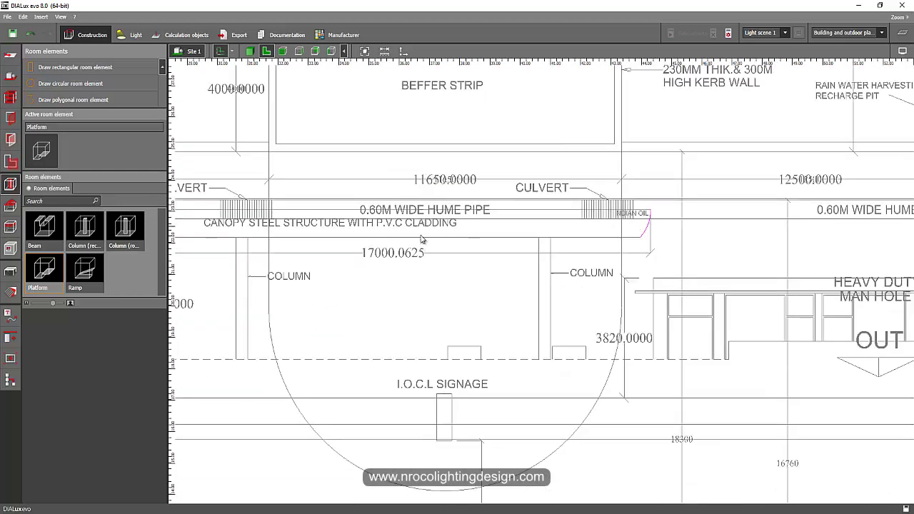
middle_drag(348, 263, 416, 267)
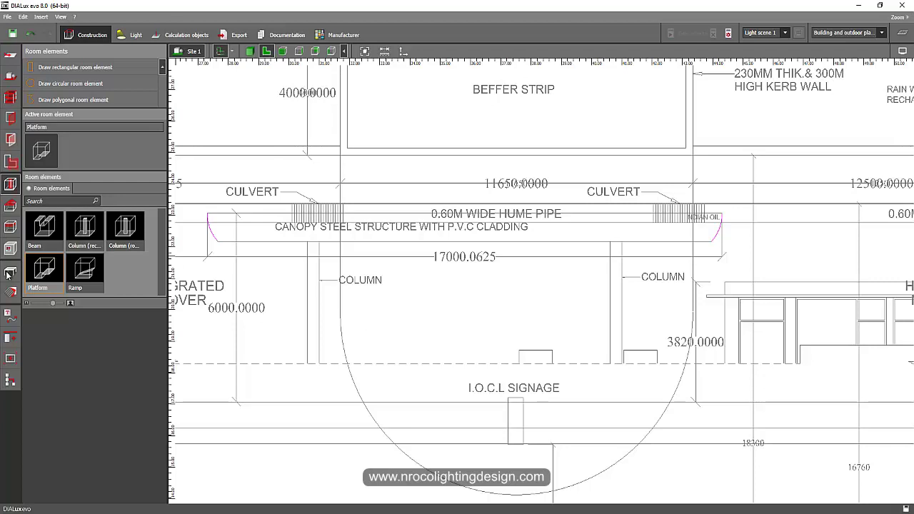
click(10, 265)
click(55, 149)
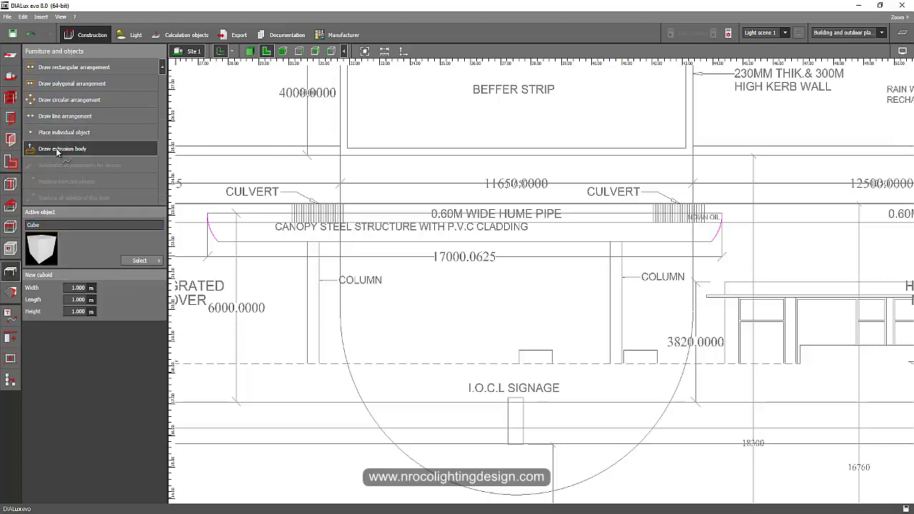
click(207, 214)
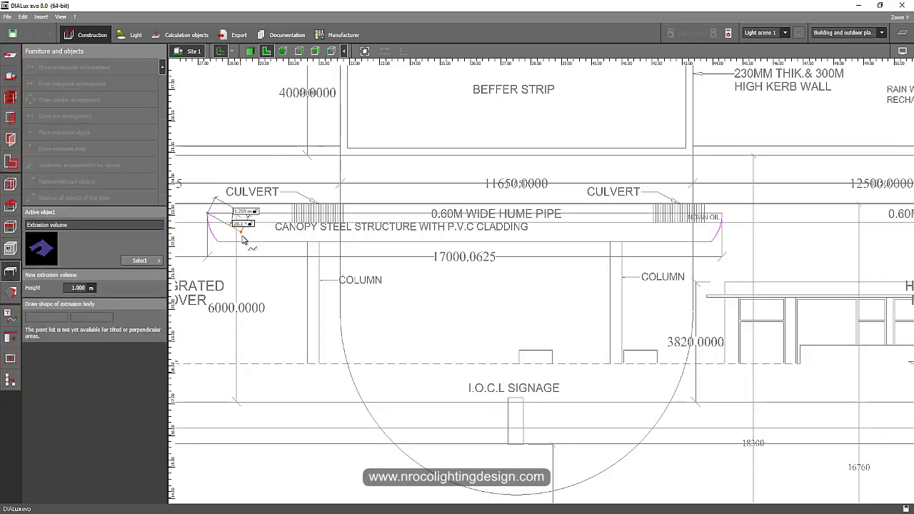
click(720, 217)
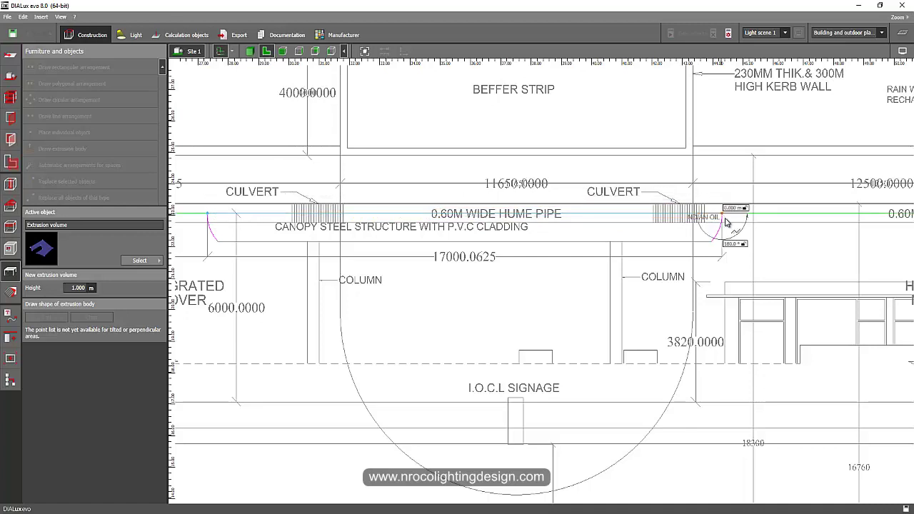
Step: Trace the curved right end of the canopy profile and continue along its bottom edge for about 16.4 m
scroll(720, 214, up, 3)
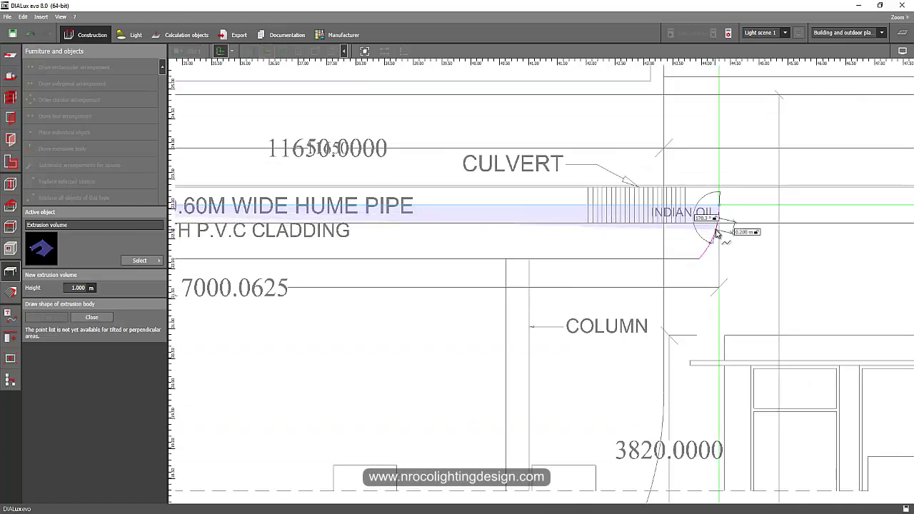
click(716, 229)
click(710, 242)
click(705, 257)
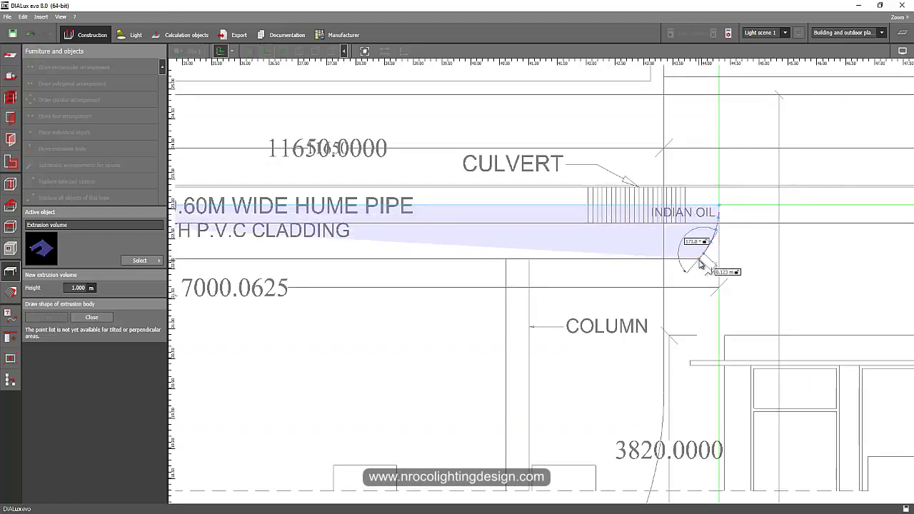
scroll(529, 317, down, 1)
middle_drag(271, 283, 675, 269)
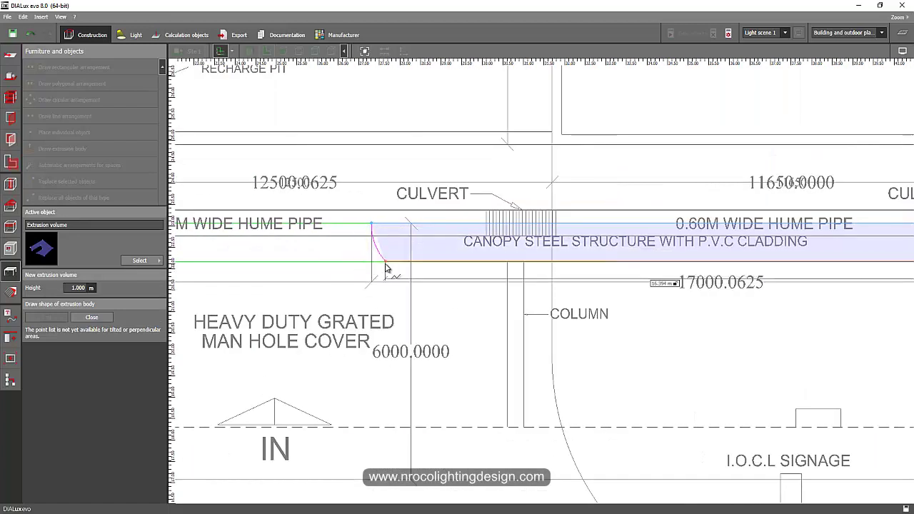
Step: Trace the curved left end of the canopy profile and close the outline to create the extrusion body
scroll(383, 267, up, 2)
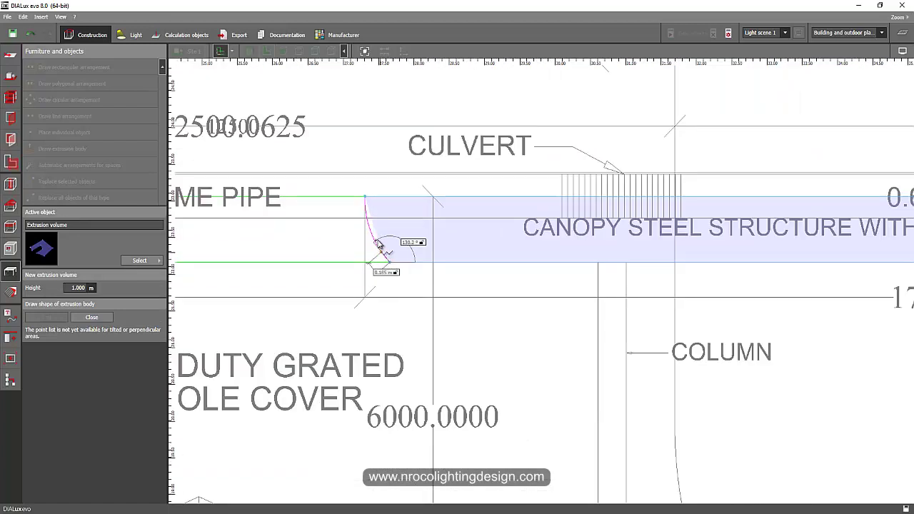
click(380, 252)
click(372, 236)
click(369, 224)
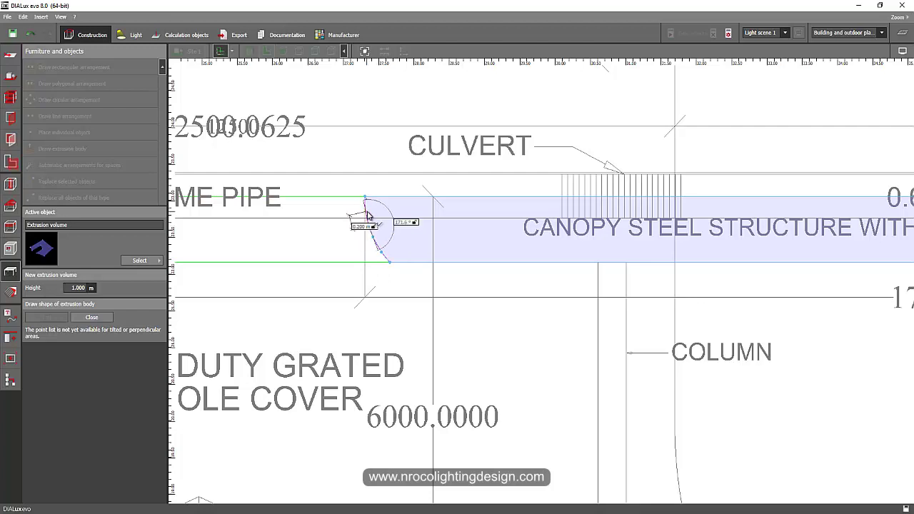
click(366, 211)
right_click(367, 210)
click(378, 216)
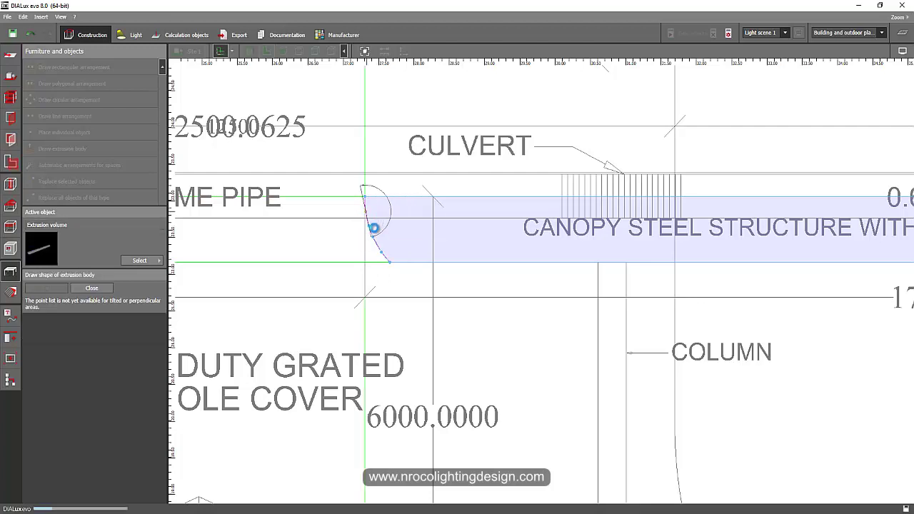
Step: Scale the extrusion body vertically to a height of 3 m in the elevation view that shows its full length
click(250, 52)
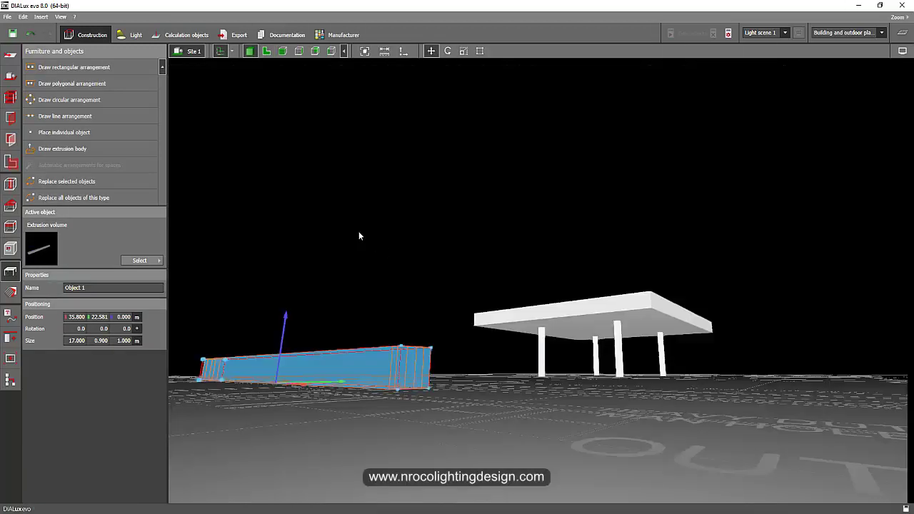
click(297, 204)
right_drag(297, 205, 390, 262)
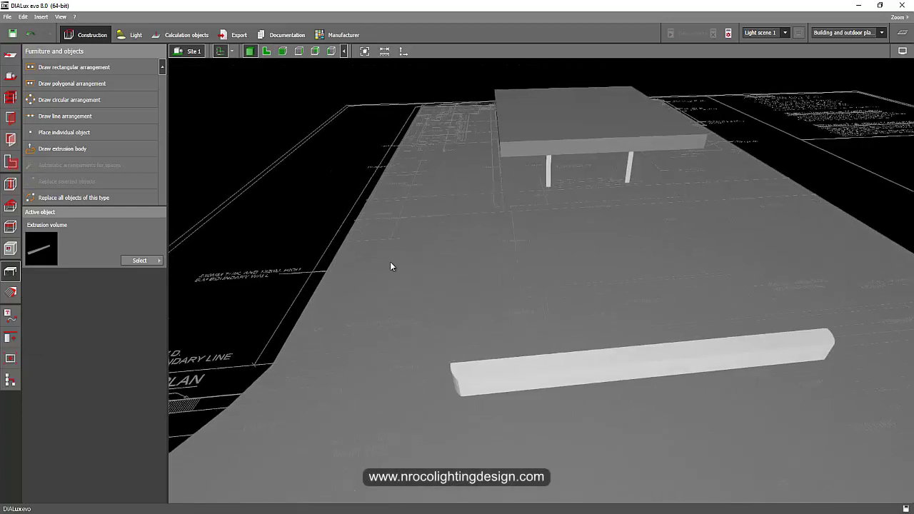
drag(391, 267, 485, 290)
click(644, 278)
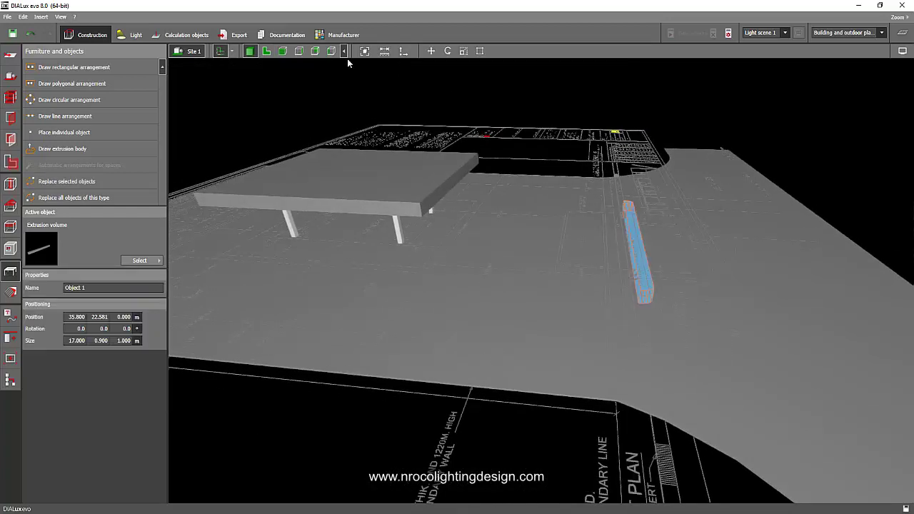
click(282, 51)
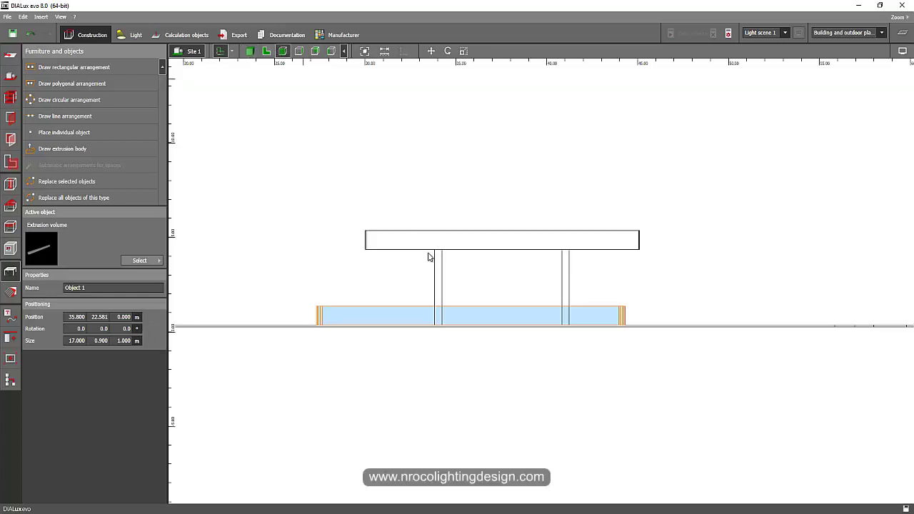
right_click(371, 322)
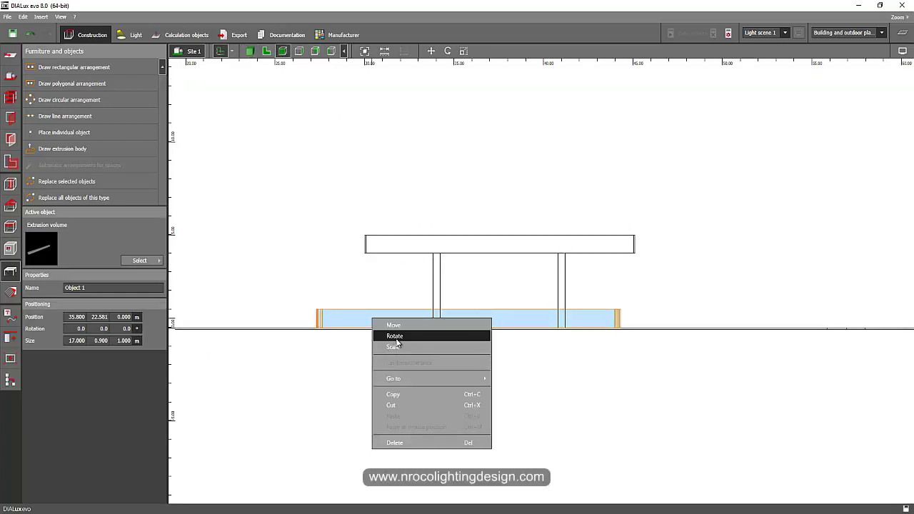
click(398, 346)
drag(422, 309, 390, 212)
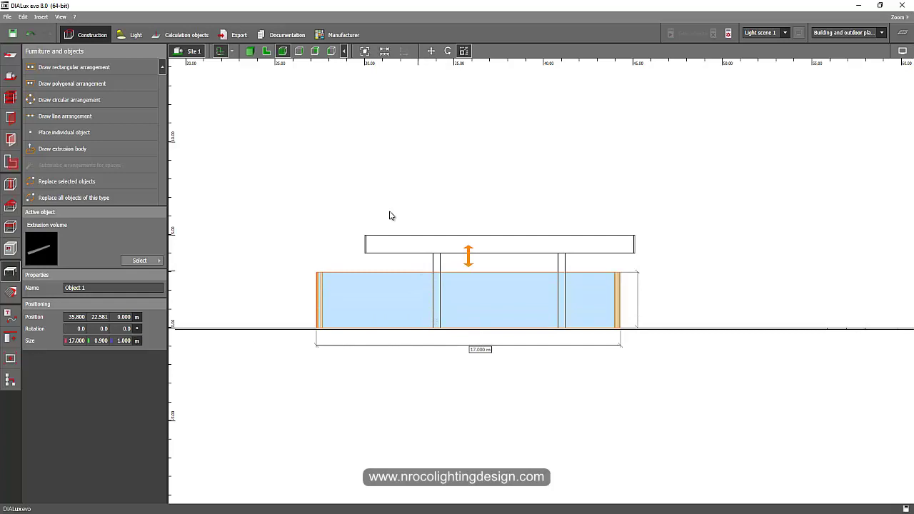
Step: In the end elevation, rotate the extrusion body 90° about its X axis and move it onto the canopy columns at a height of 4.419 m
click(300, 51)
scroll(478, 272, up, 3)
click(478, 289)
click(476, 303)
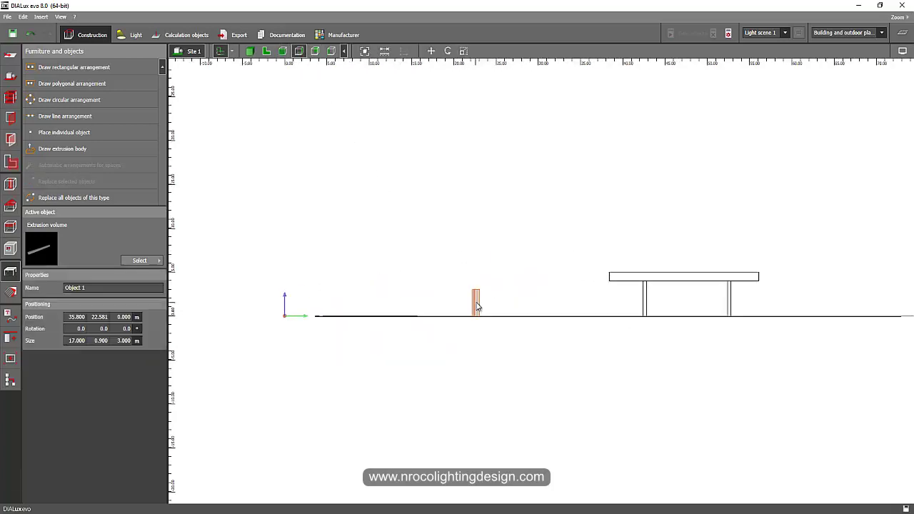
right_click(476, 303)
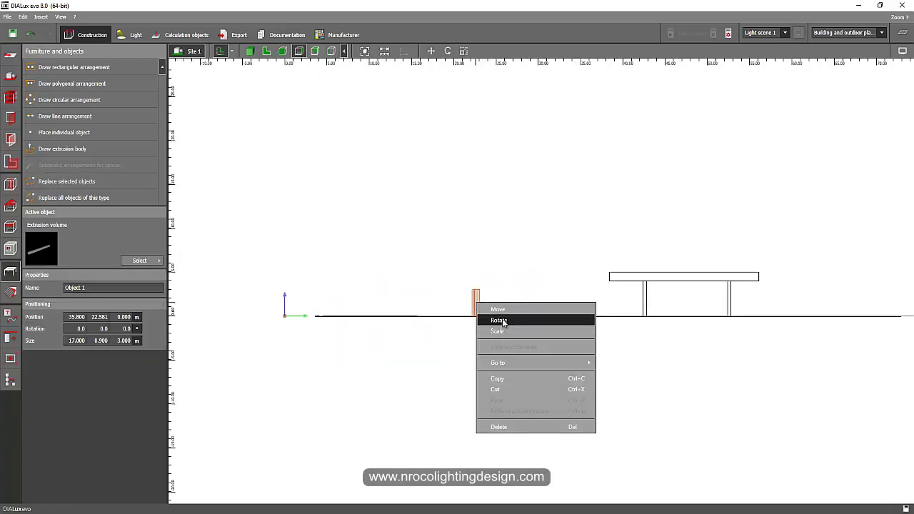
click(498, 319)
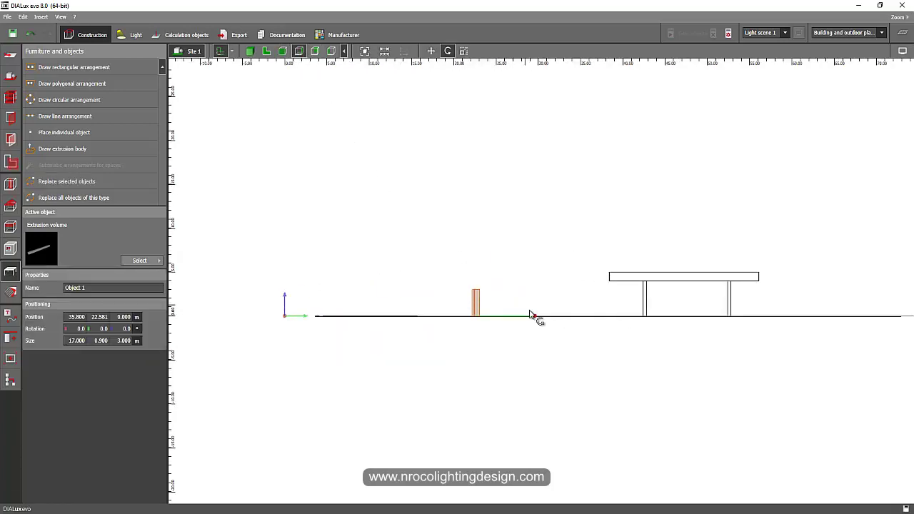
right_click(469, 317)
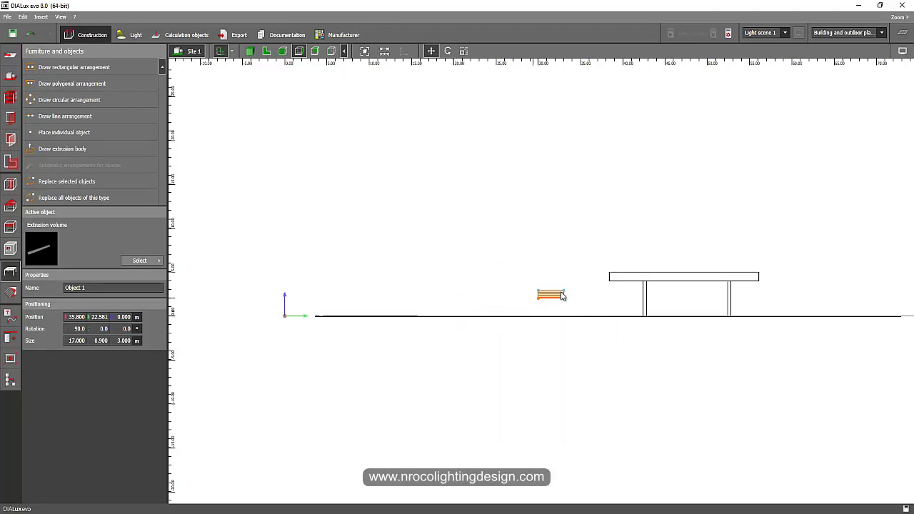
scroll(644, 289, up, 3)
Step: Delete the flat canopy platform above the columns and show the selected extrusion body over the canopy outline in the plan view
click(623, 277)
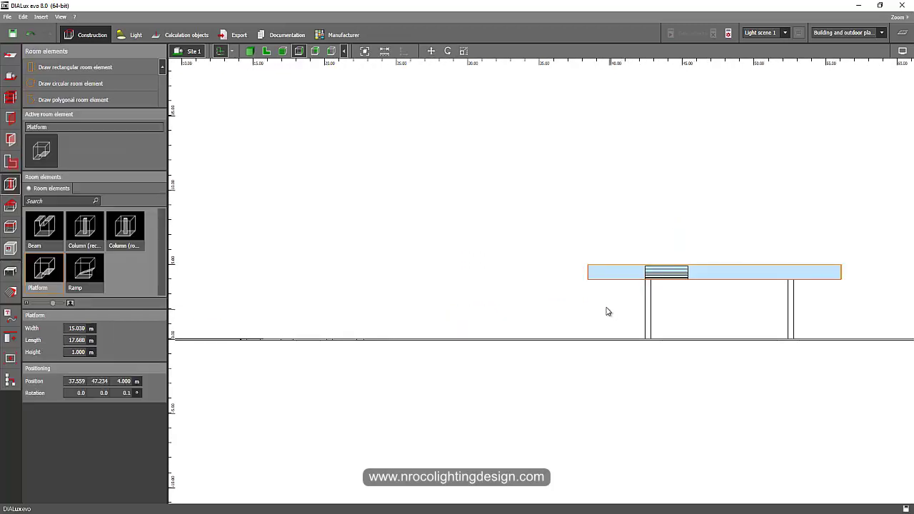
key(Delete)
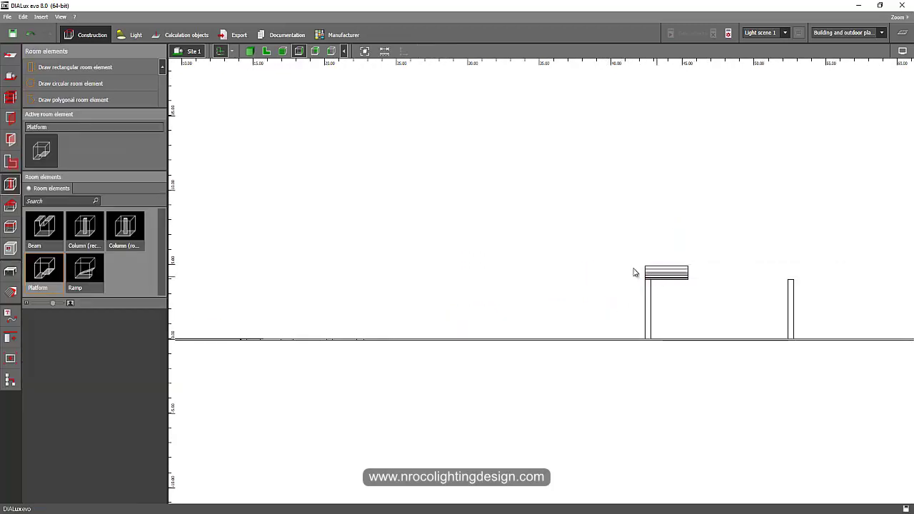
click(633, 272)
click(267, 51)
scroll(433, 285, down, 6)
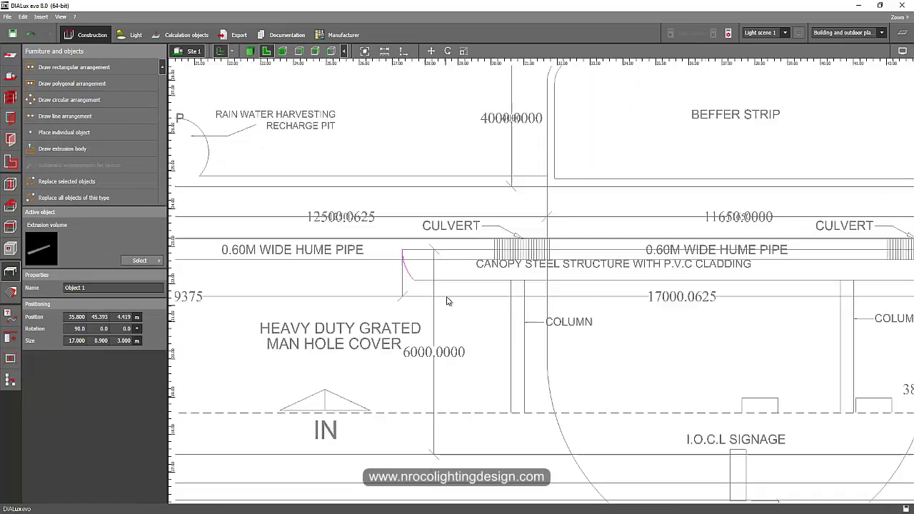
middle_drag(536, 442, 385, 442)
middle_drag(410, 249, 477, 461)
scroll(476, 461, down, 3)
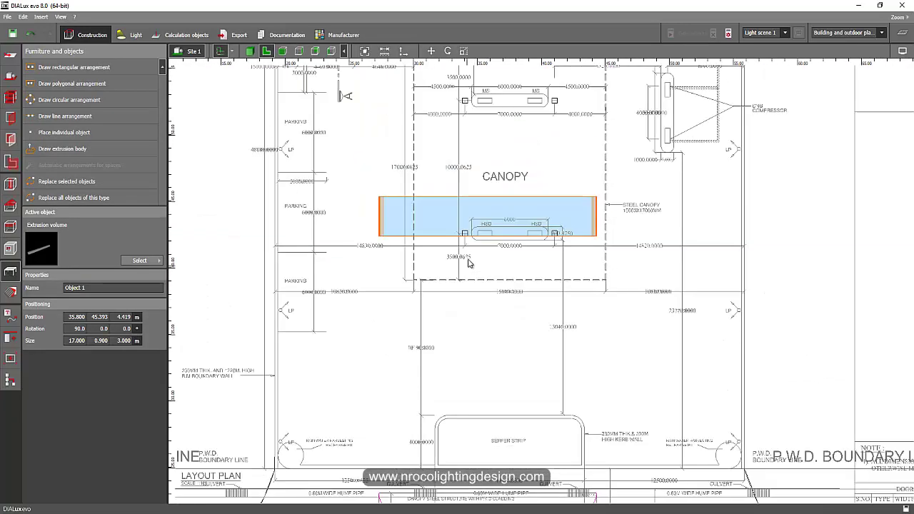
scroll(468, 260, up, 1)
middle_drag(473, 266, 475, 303)
middle_drag(491, 246, 480, 288)
scroll(464, 314, up, 3)
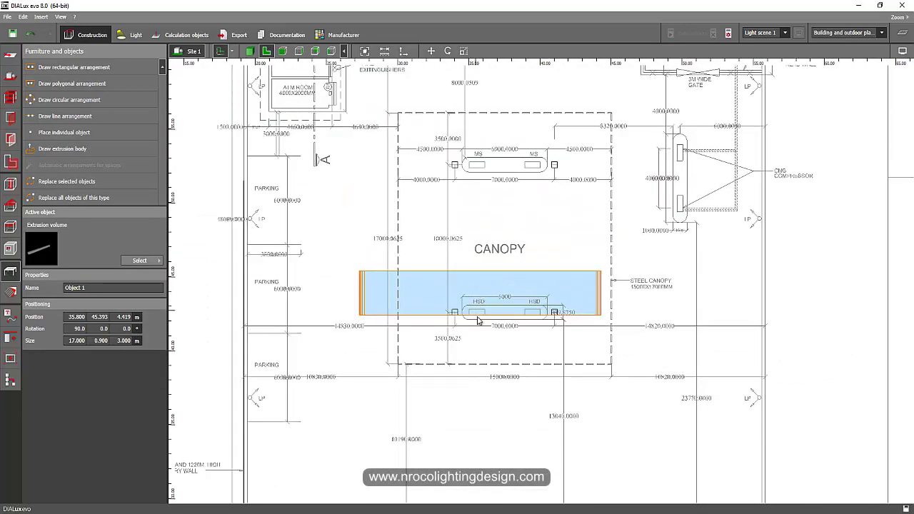
Step: Move the extrusion body so its lower-left corner meets the lower-left corner of the dashed canopy outline
right_click(360, 294)
click(374, 299)
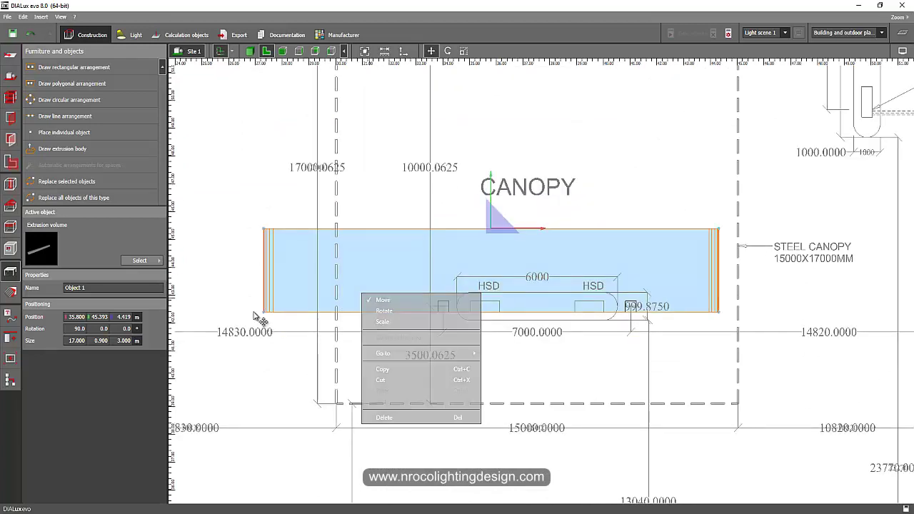
drag(259, 320, 343, 381)
click(288, 304)
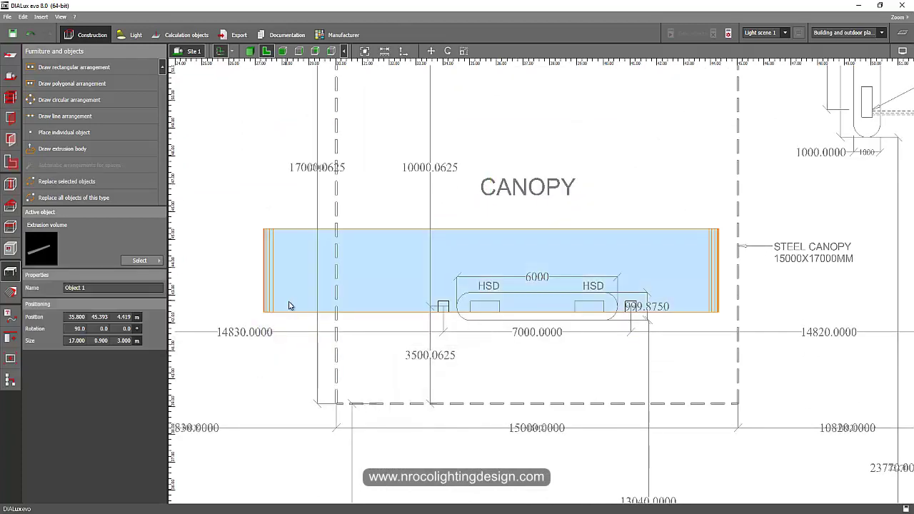
right_click(287, 302)
click(303, 309)
drag(264, 312, 340, 407)
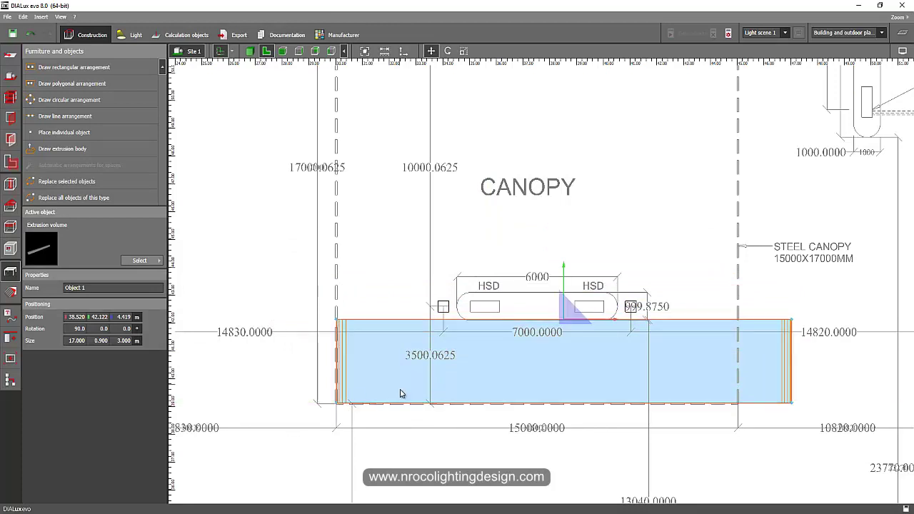
Step: Rotate the extrusion body -90° about its Z axis and align its lower-left corner with that of the dashed canopy outline
scroll(401, 393, down, 5)
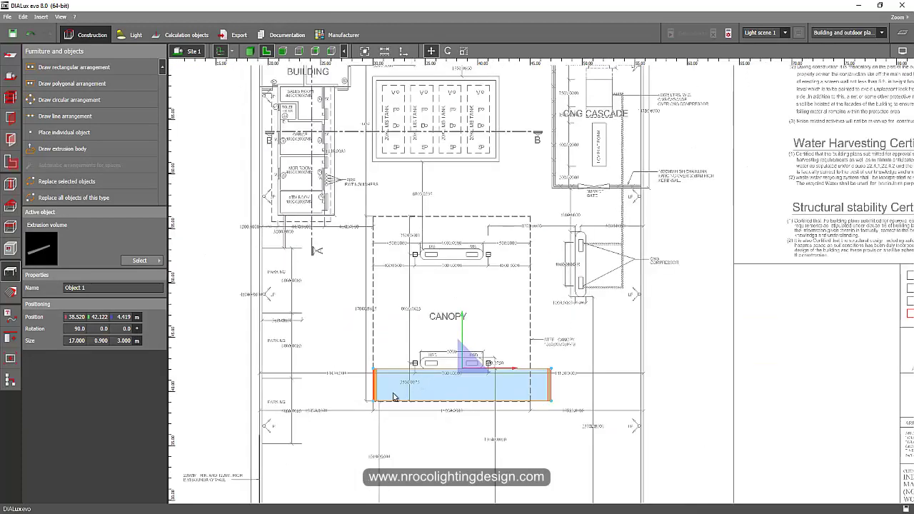
middle_drag(437, 369, 448, 312)
right_click(471, 319)
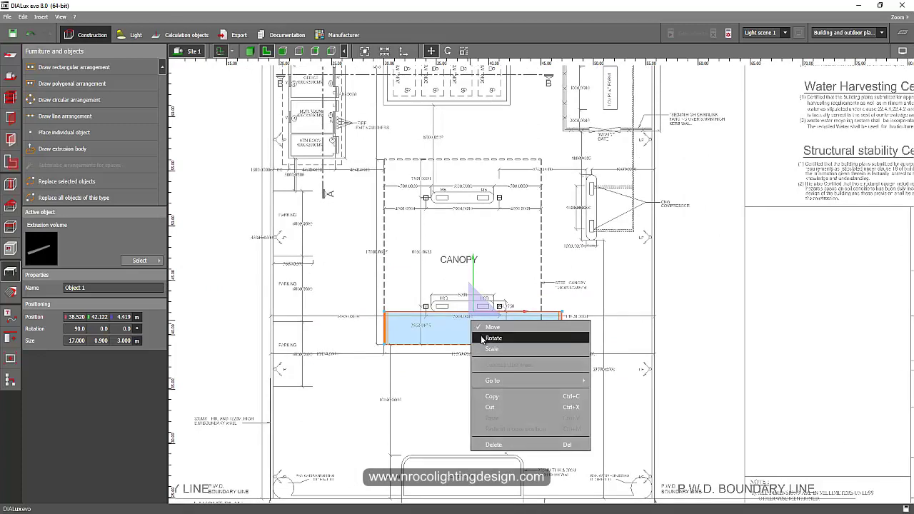
click(488, 338)
drag(471, 379, 411, 334)
right_click(449, 358)
click(458, 366)
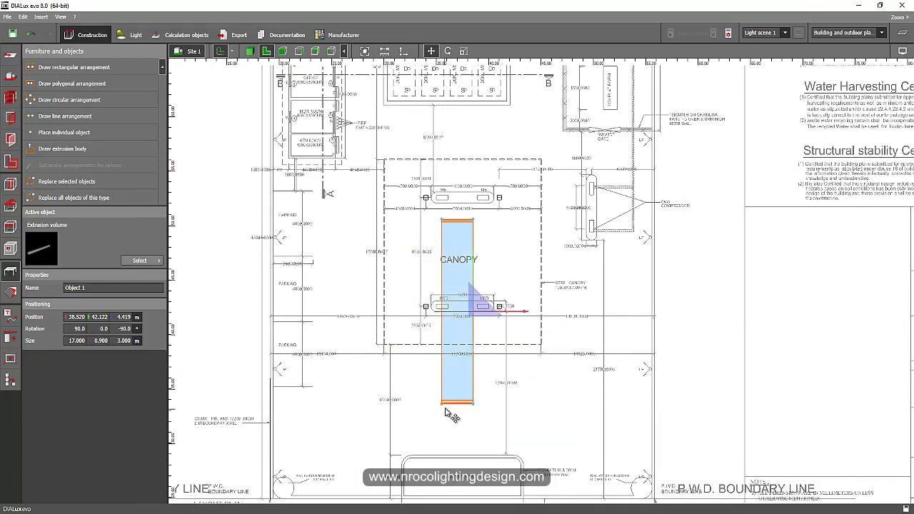
drag(441, 404, 390, 352)
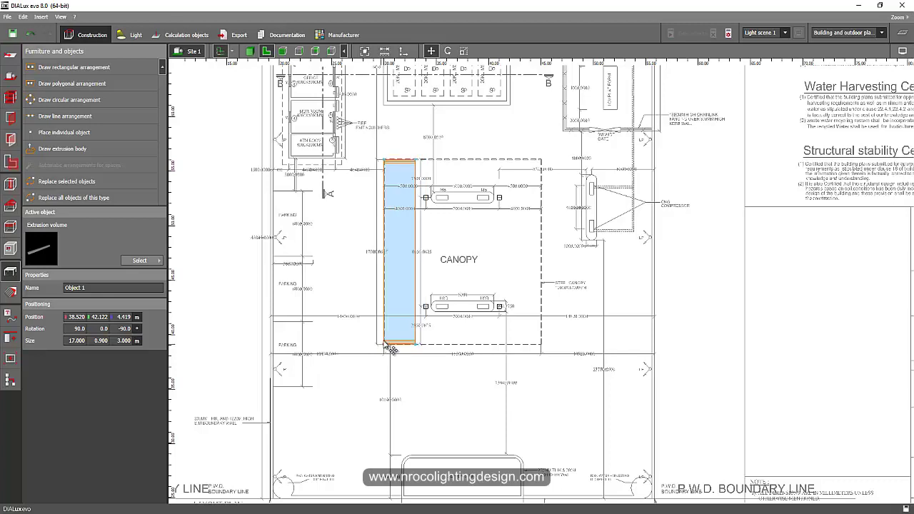
Step: Scale the extrusion body across the plan to 15 m so it fills the dashed canopy outline
right_click(408, 276)
click(431, 308)
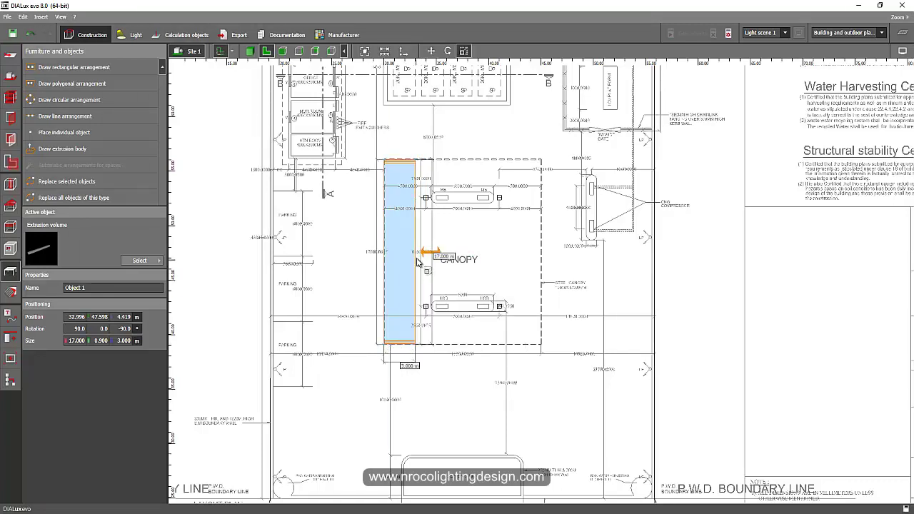
drag(418, 262, 538, 280)
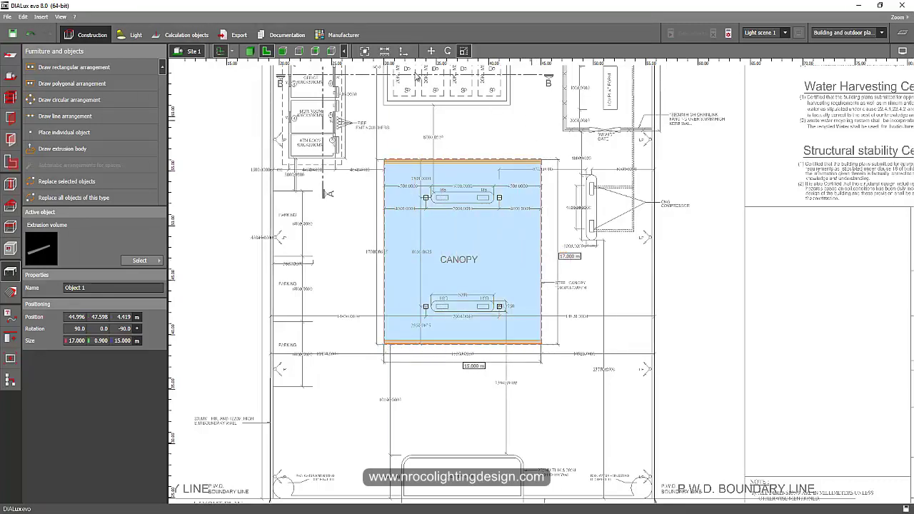
click(416, 76)
Step: Examine the finished canopy on its four columns in 3D and against the canopy outline in plan
click(250, 52)
right_drag(299, 187, 337, 168)
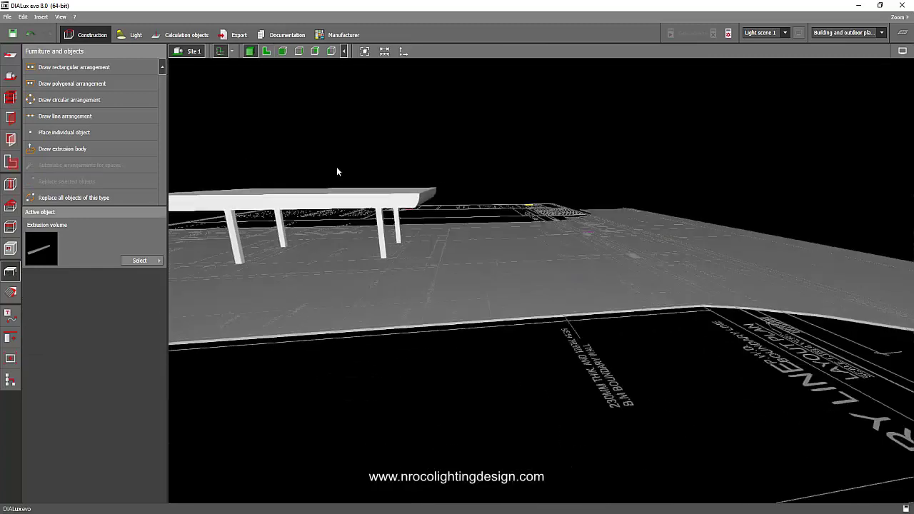
drag(337, 172, 495, 210)
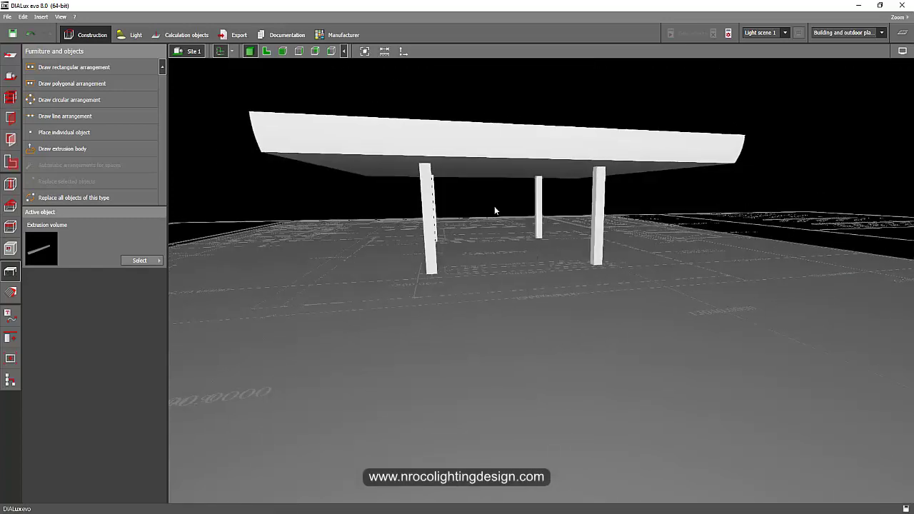
click(266, 52)
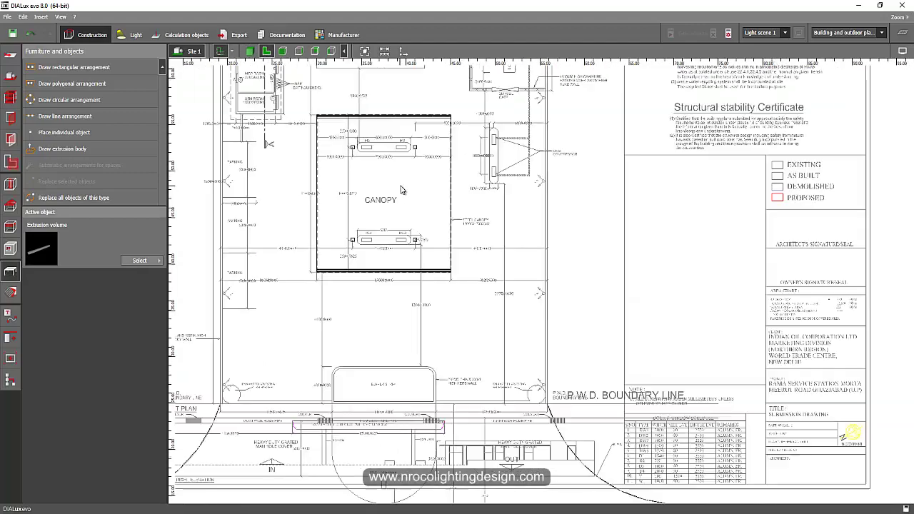
middle_drag(427, 216, 460, 239)
scroll(441, 212, up, 5)
middle_drag(431, 186, 412, 151)
scroll(411, 153, down, 2)
scroll(411, 282, down, 1)
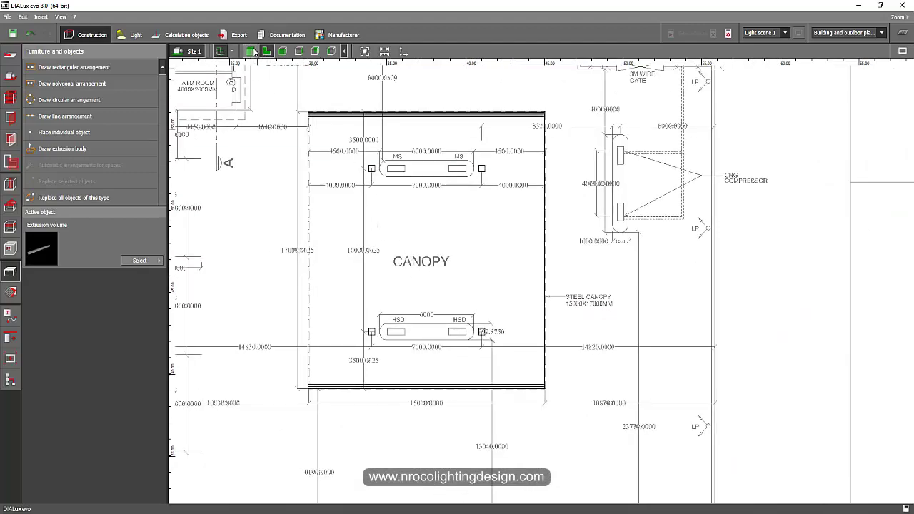
click(250, 51)
drag(339, 252, 261, 257)
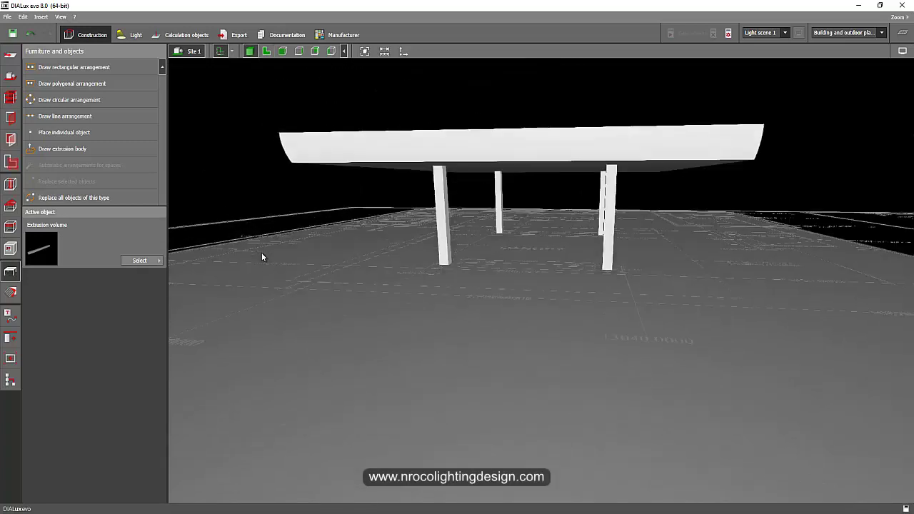
scroll(520, 262, up, 3)
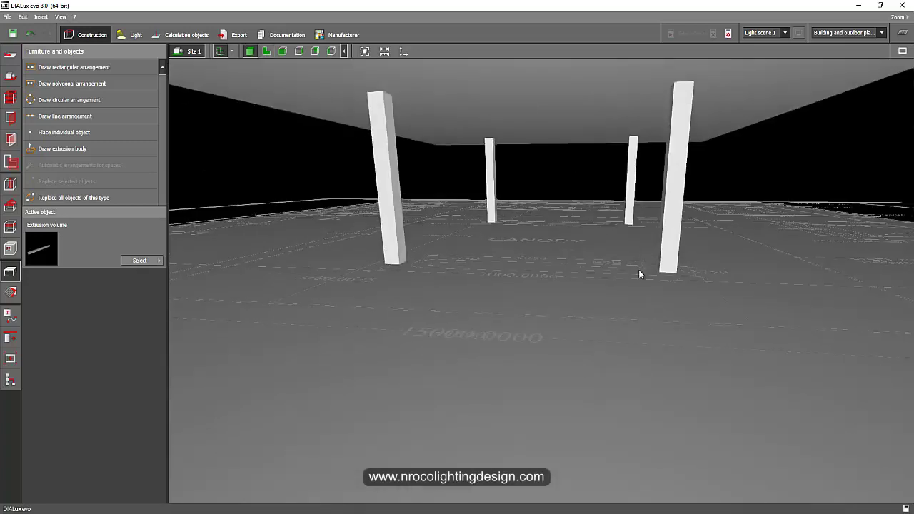
drag(650, 271, 602, 300)
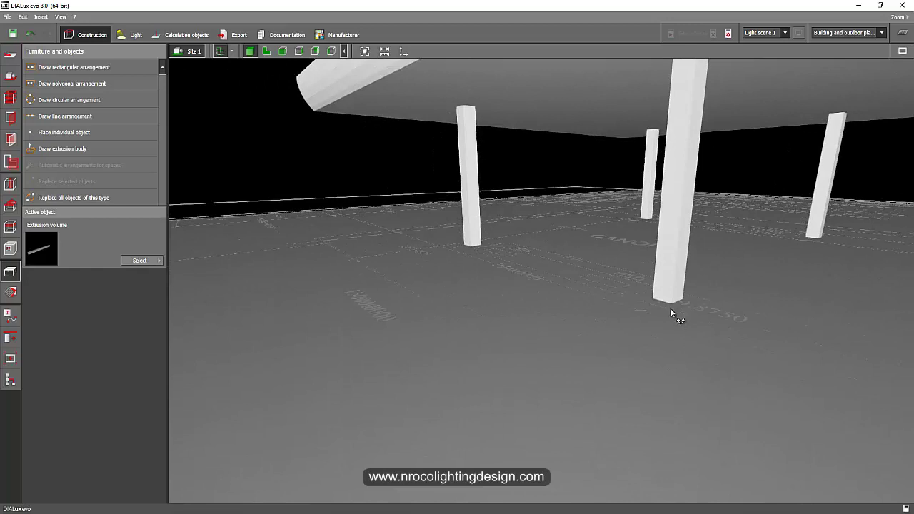
drag(670, 307, 557, 271)
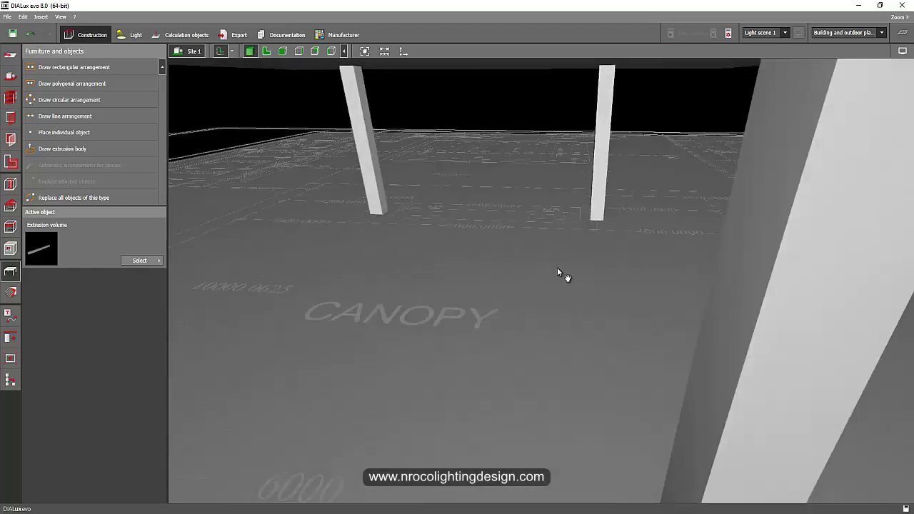
Step: Begin a polygonal floor element in plan by tracing the upper straight edge of the MS pump island under the canopy
click(266, 50)
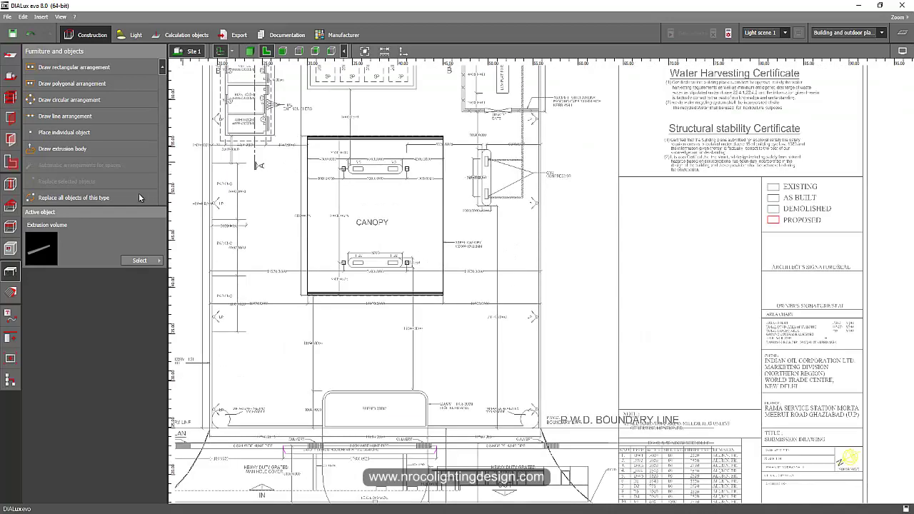
click(9, 100)
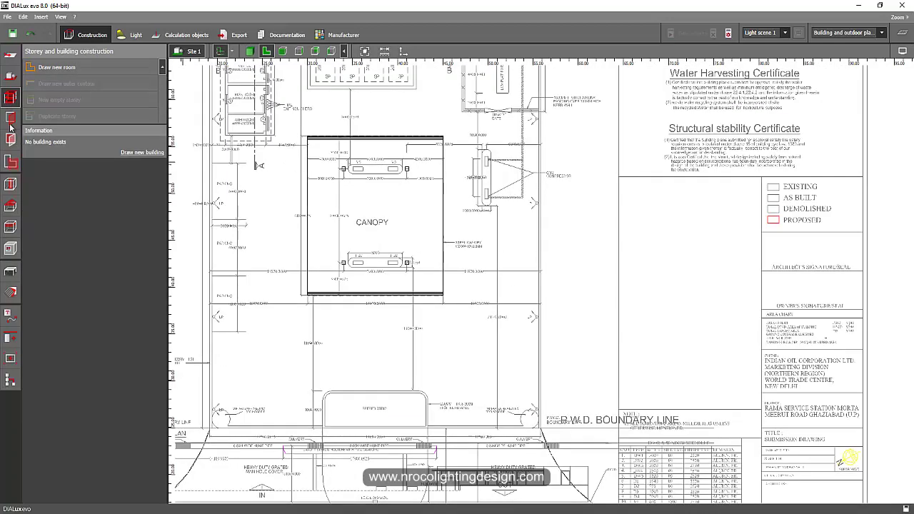
click(11, 117)
click(12, 78)
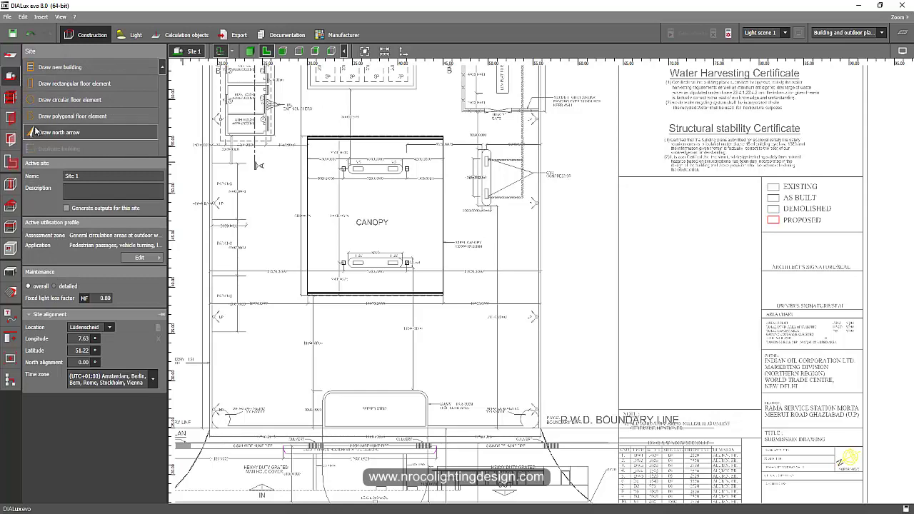
scroll(361, 214, up, 3)
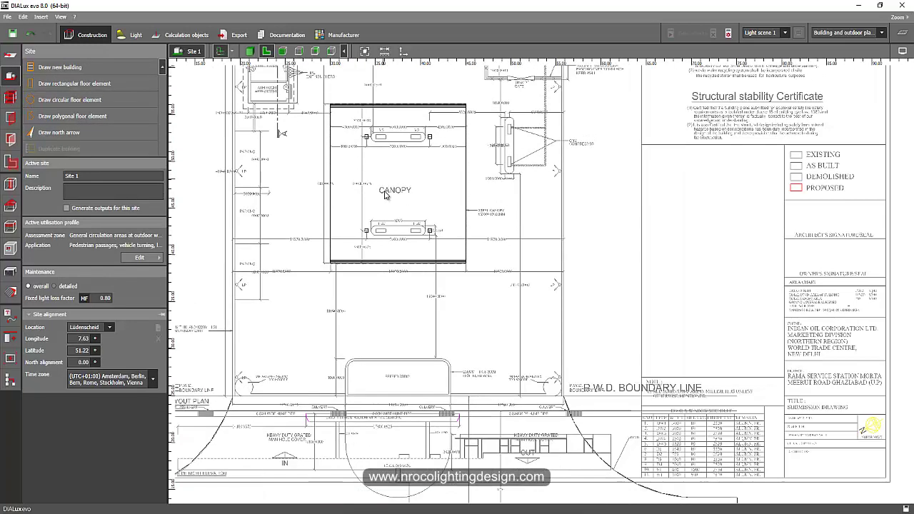
scroll(377, 155, up, 4)
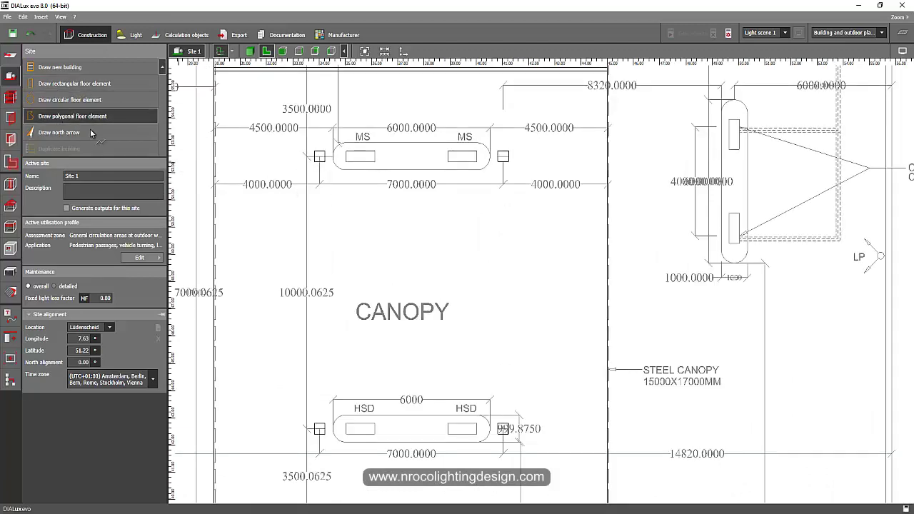
click(79, 117)
scroll(333, 184, up, 3)
click(314, 154)
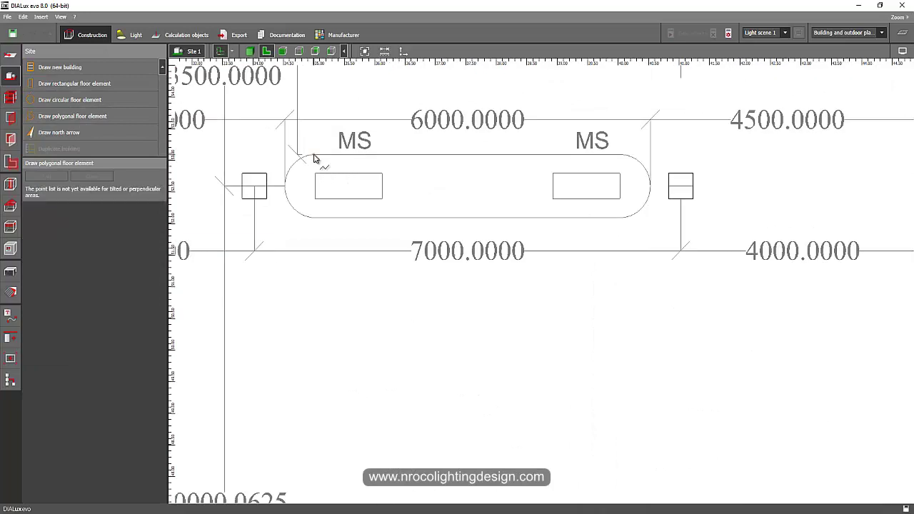
click(625, 156)
Step: Trace the right rounded end of the MS pump island with closely spaced polygon points
click(646, 170)
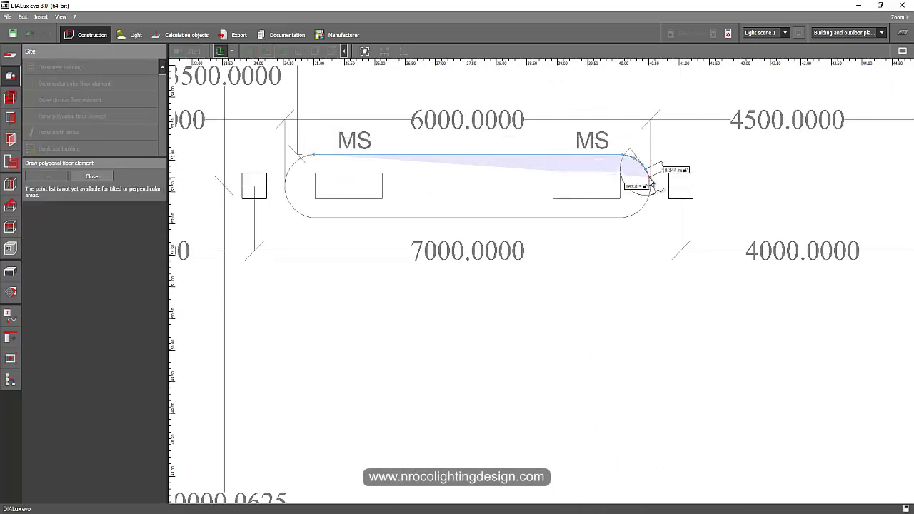
click(649, 177)
click(650, 187)
click(649, 196)
click(645, 205)
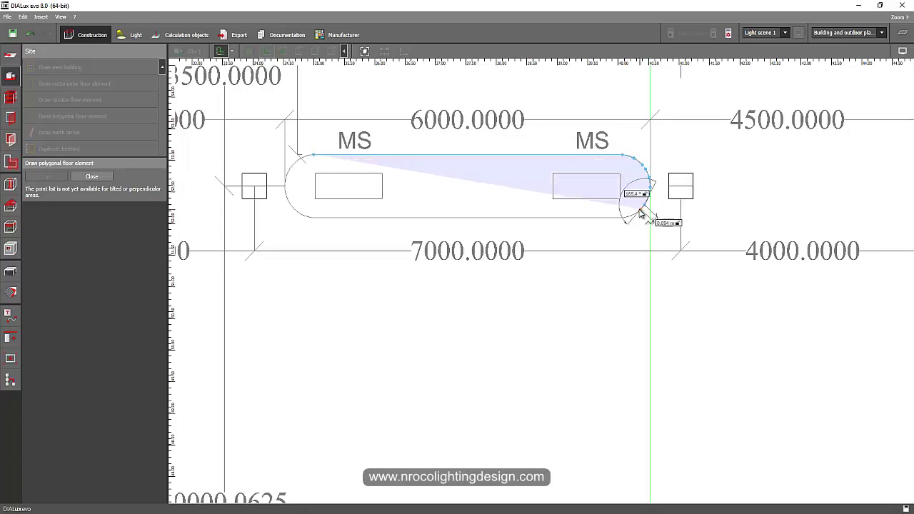
click(639, 211)
click(634, 215)
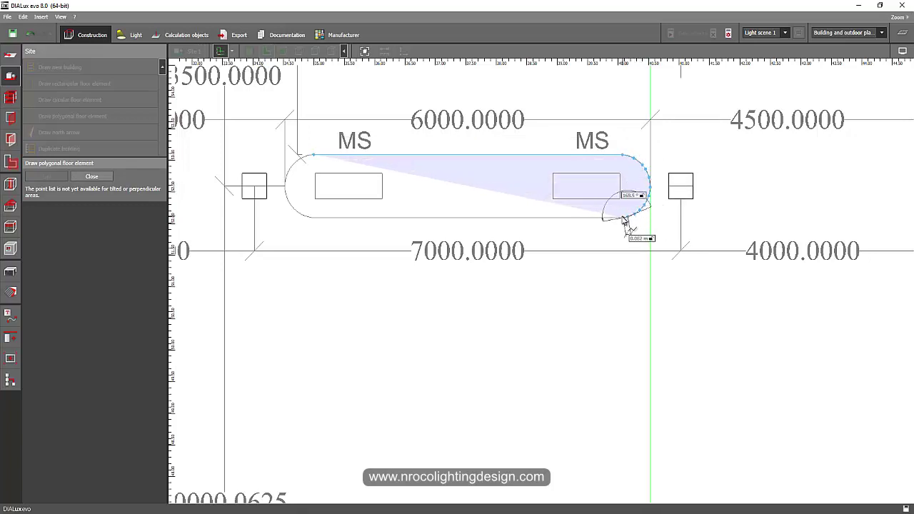
click(624, 215)
Step: Trace the lower edge and left rounded end of the MS pump island and close the polygon
click(314, 218)
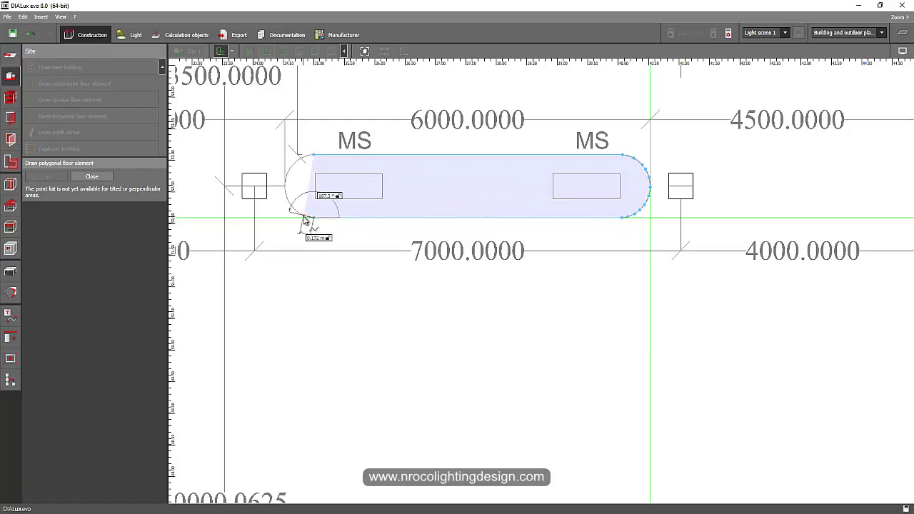
click(302, 215)
click(295, 210)
click(288, 201)
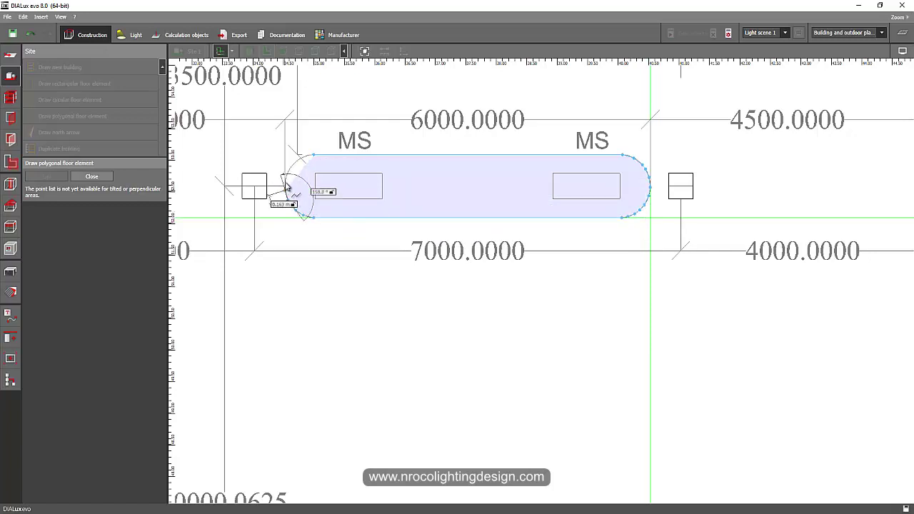
click(286, 188)
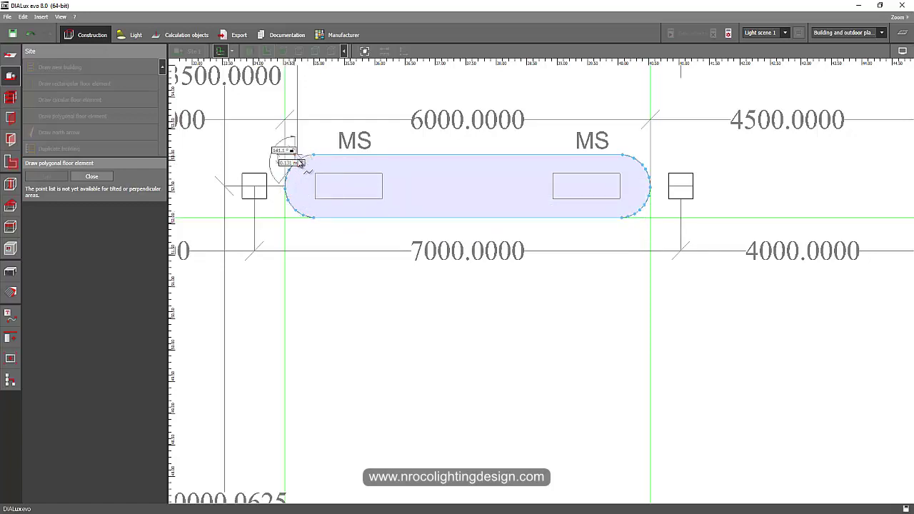
scroll(298, 165, up, 3)
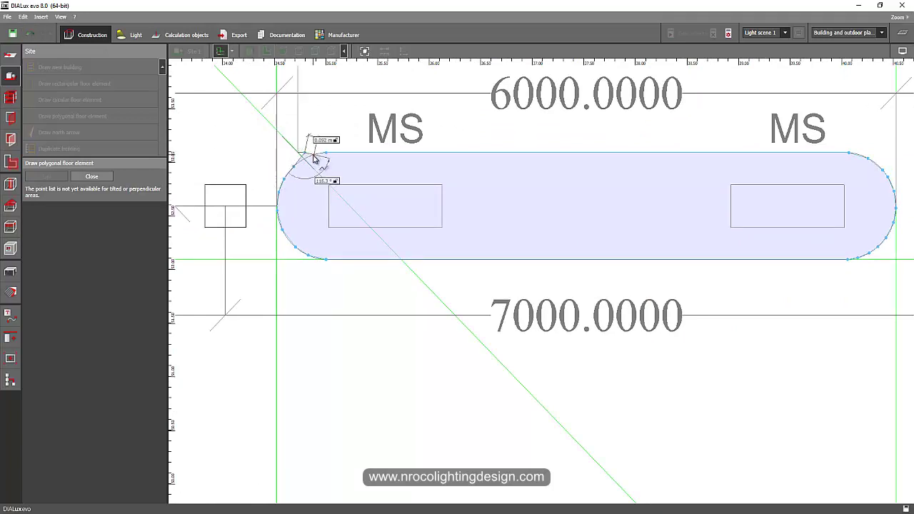
scroll(283, 134, up, 3)
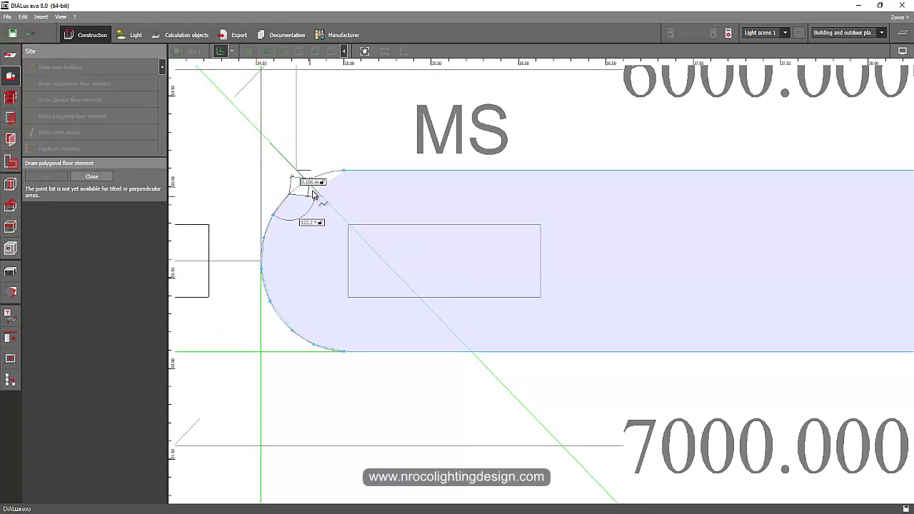
right_click(326, 179)
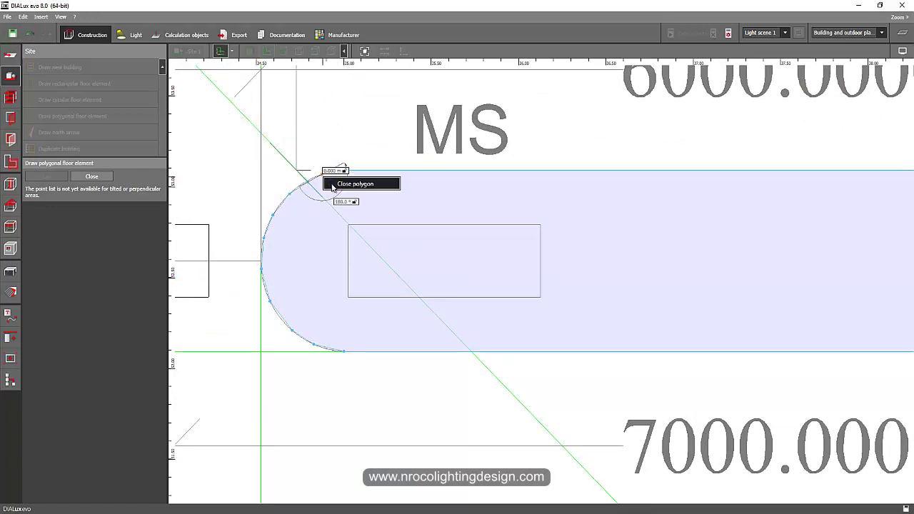
click(349, 181)
Step: Set the pump island floor element's Z position to 0 m so it rests on the ground between the columns
click(250, 52)
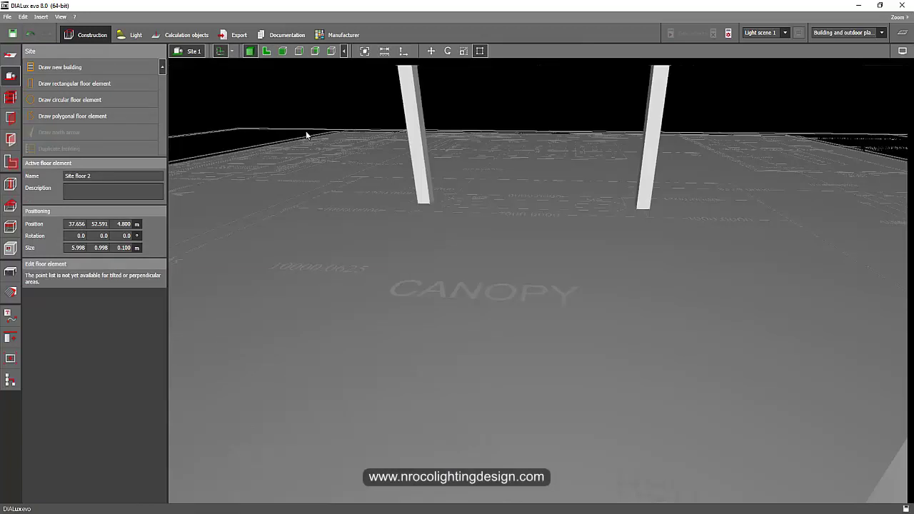
scroll(350, 188, down, 5)
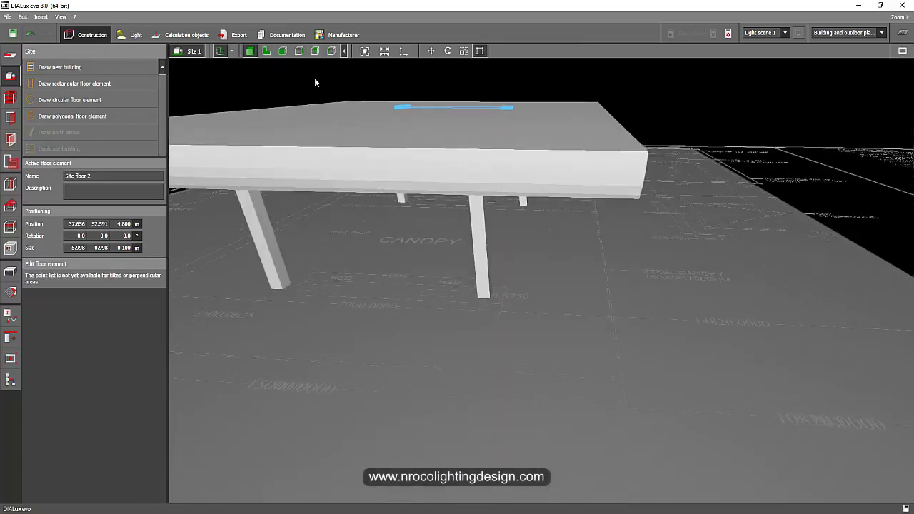
click(314, 82)
drag(384, 117, 621, 80)
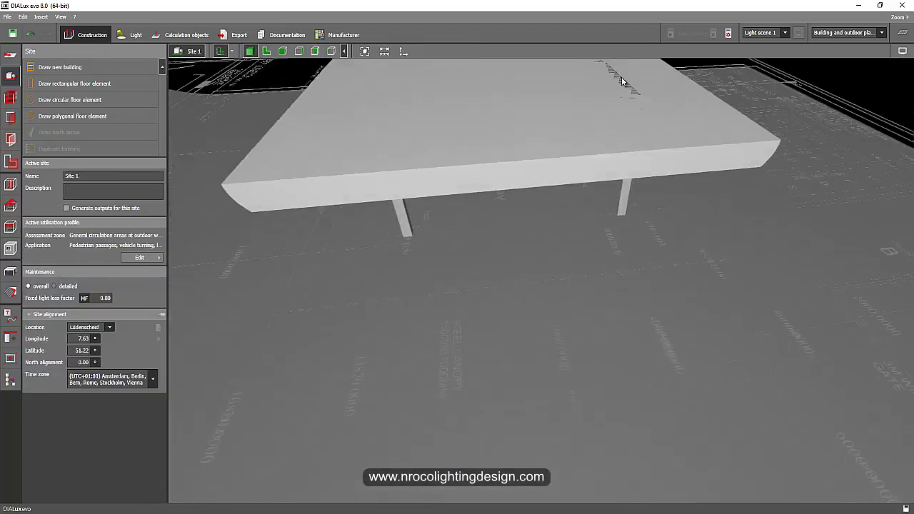
click(556, 127)
drag(498, 168, 197, 261)
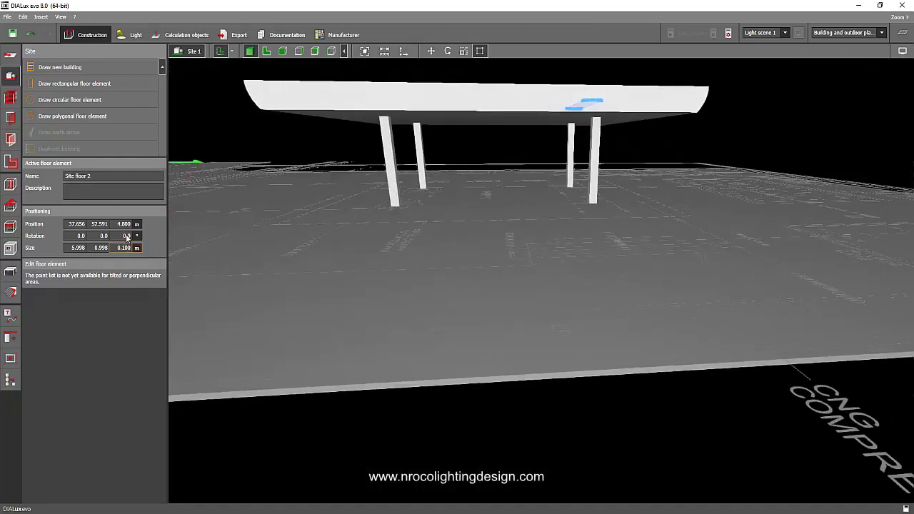
text(0)
key(Return)
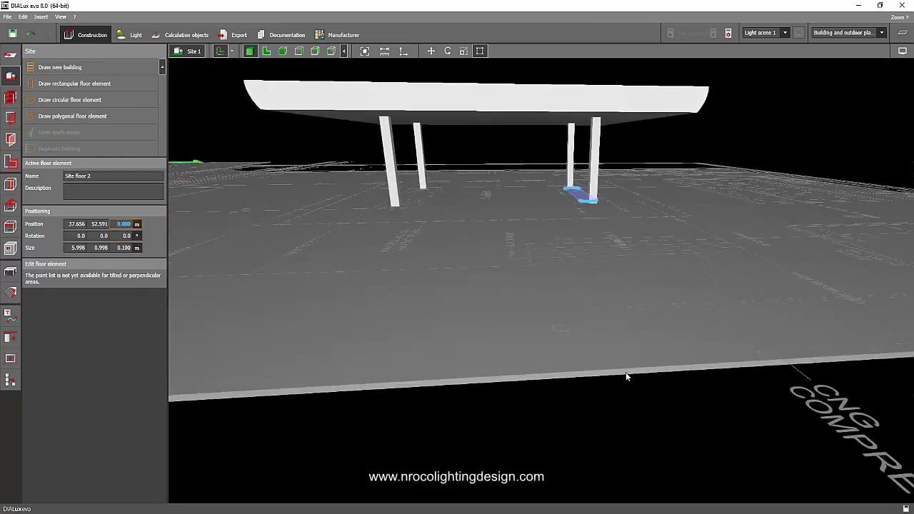
click(627, 208)
drag(627, 207, 467, 275)
drag(499, 214, 317, 257)
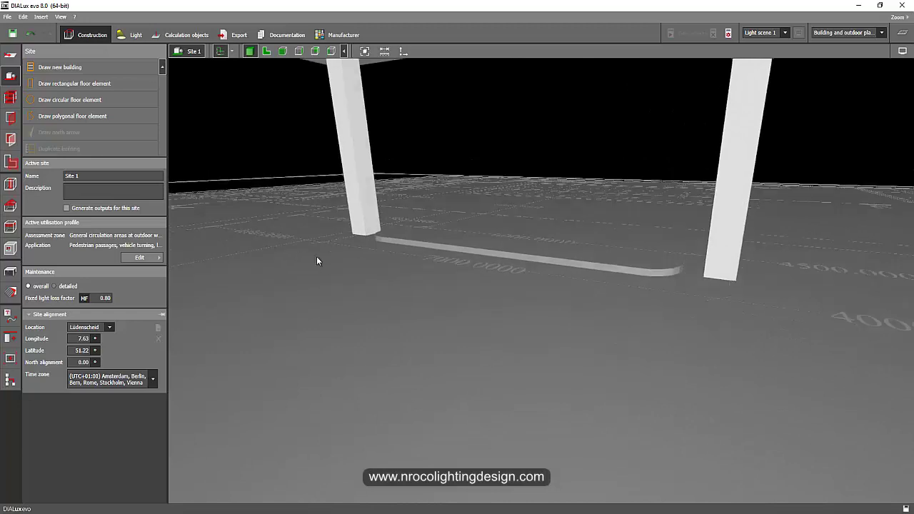
Step: Place an individual cube object in plan and move its upper-left corner onto that of the left MS pump rectangle
click(266, 50)
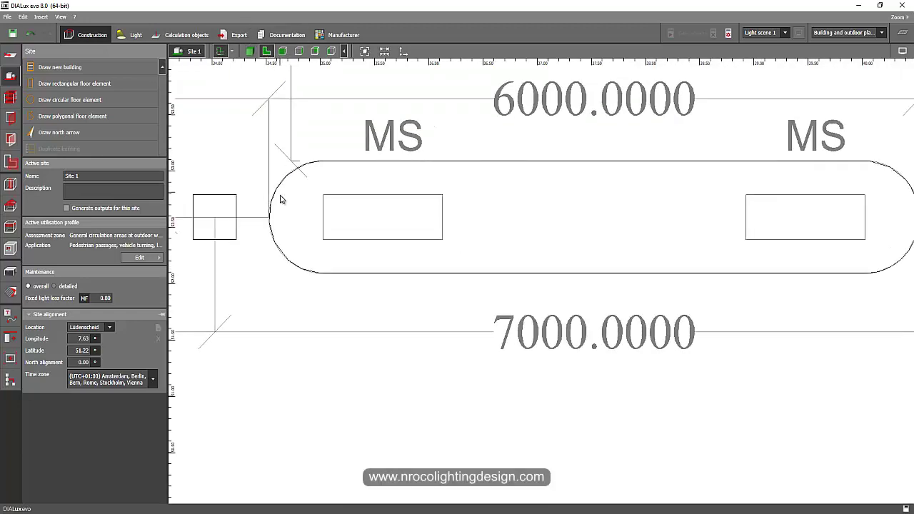
scroll(311, 335, down, 5)
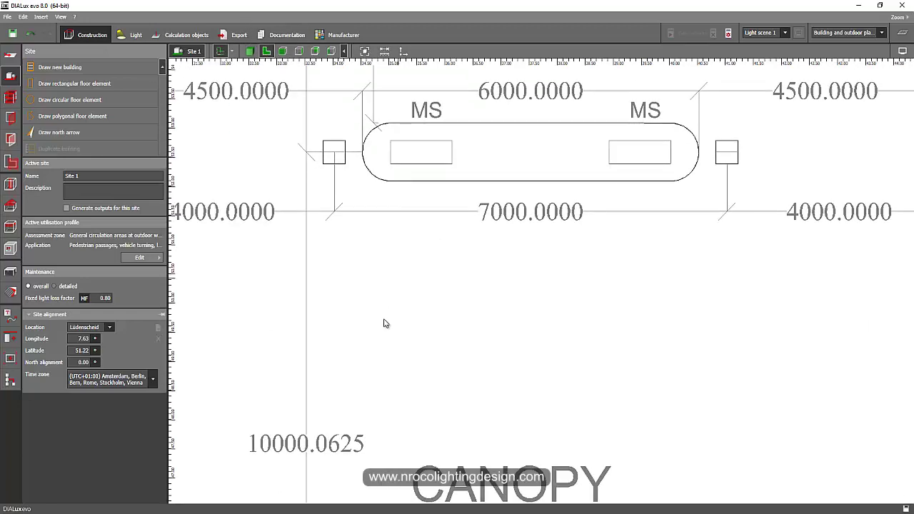
middle_drag(404, 303, 354, 269)
scroll(351, 202, up, 3)
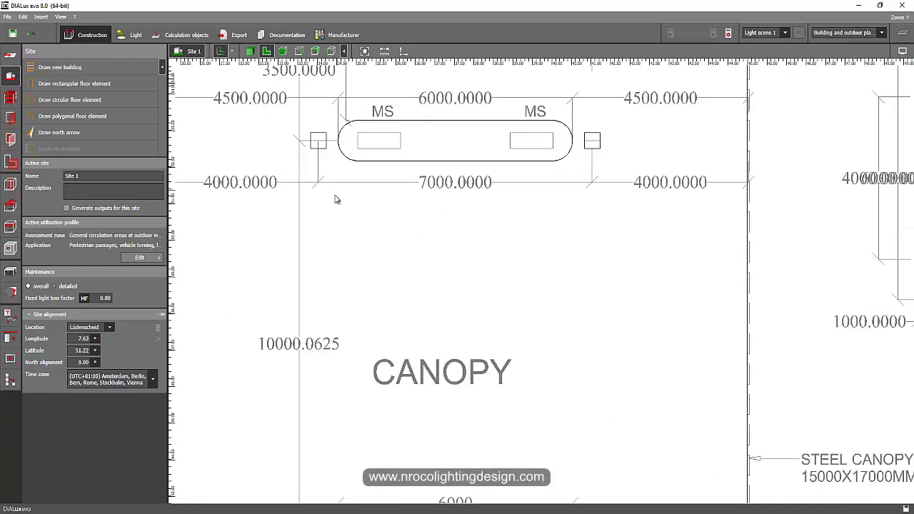
click(10, 271)
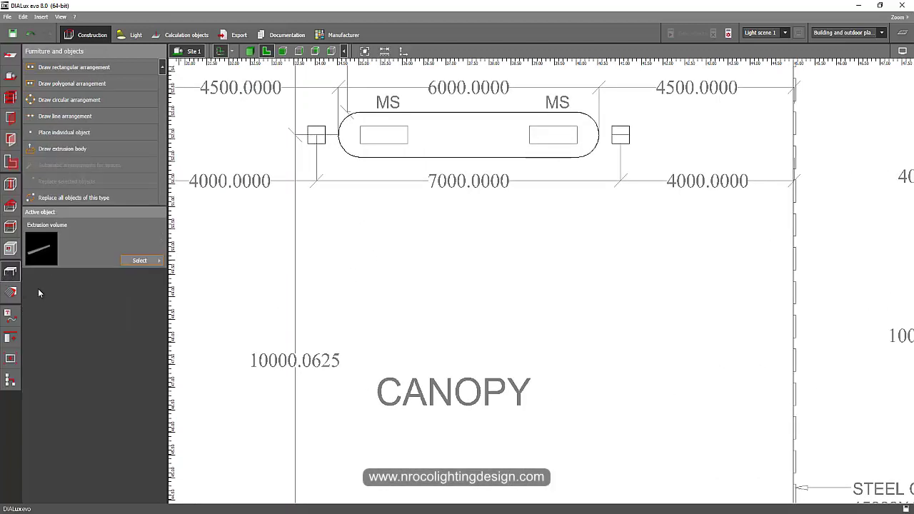
middle_drag(450, 254, 664, 322)
scroll(330, 234, down, 2)
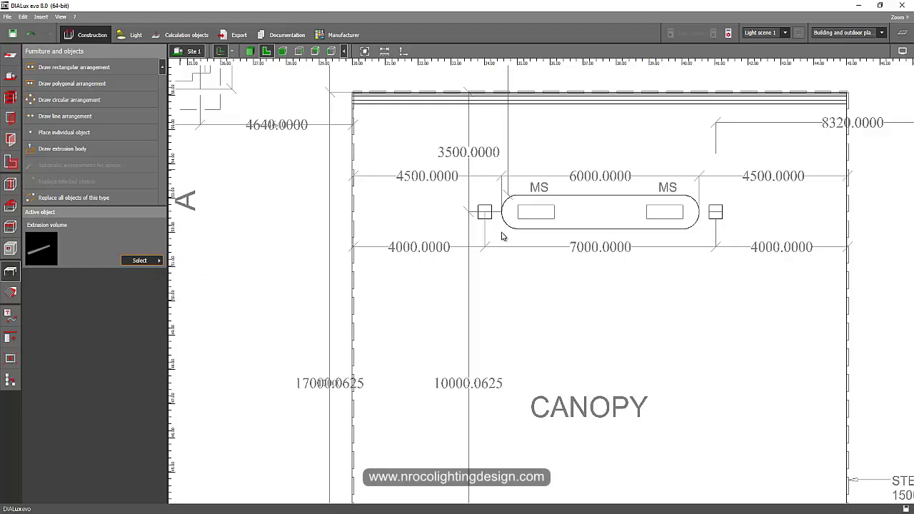
click(175, 318)
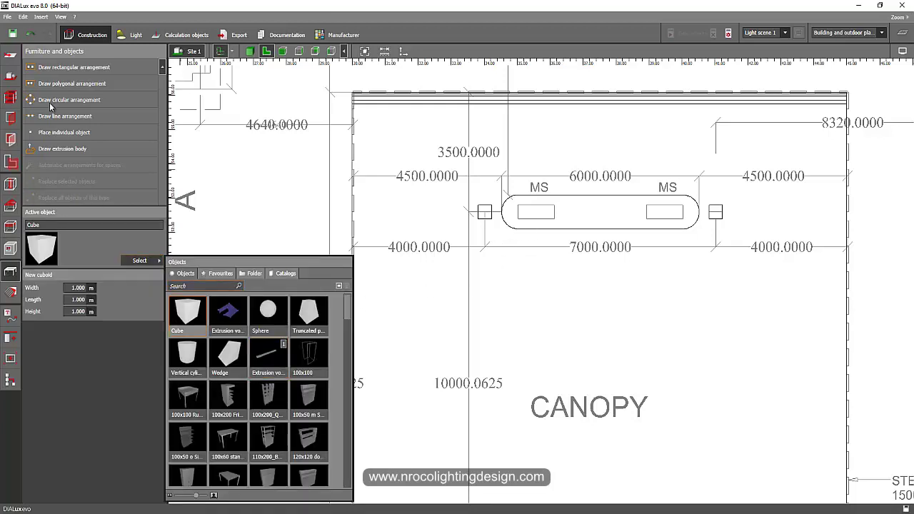
click(46, 134)
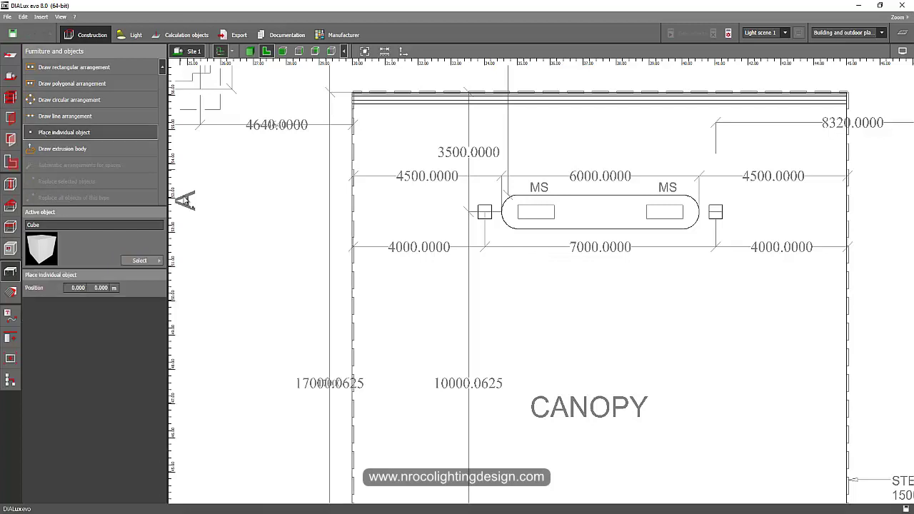
click(294, 246)
drag(269, 216, 531, 213)
scroll(531, 212, up, 4)
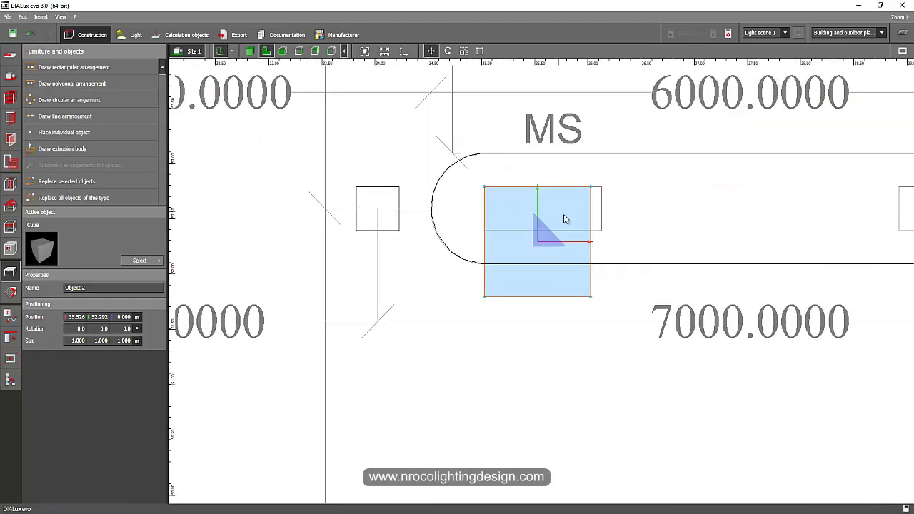
Step: Scale the cube in plan to 1.104 m by 0.400 m so it fills the left MS pump rectangle
right_click(559, 212)
click(579, 239)
drag(590, 212, 603, 213)
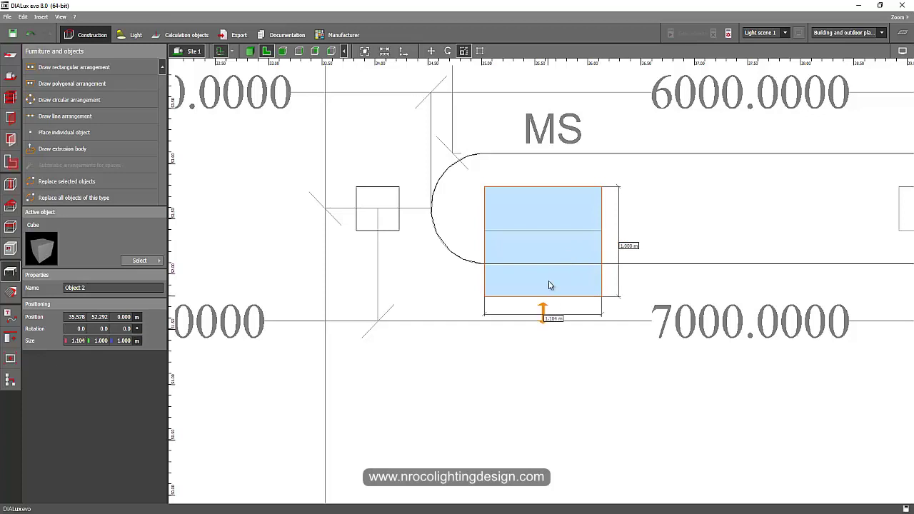
drag(549, 286, 546, 232)
Step: Scale the pump block's height to about 1.9 m in the front elevation
click(282, 51)
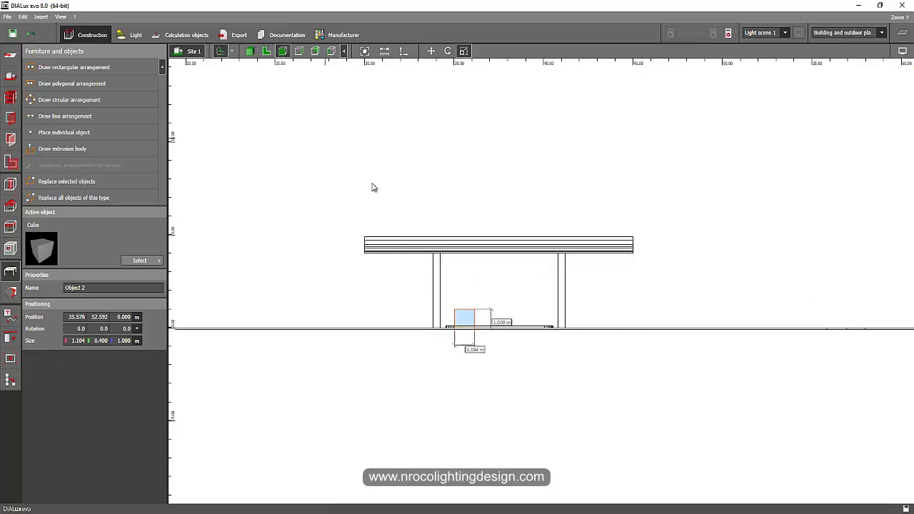
scroll(474, 344, up, 7)
drag(452, 280, 453, 246)
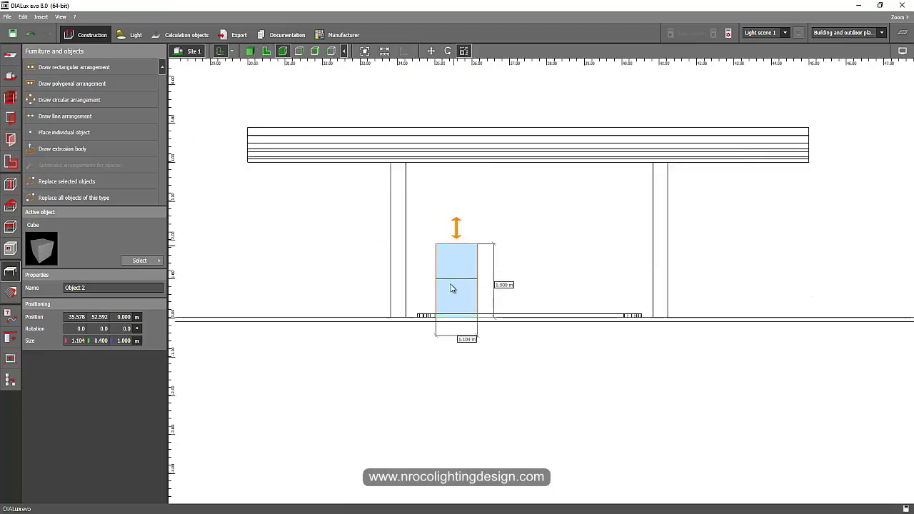
Step: Scale the pump block from its base in the front elevation so it starts at Z 0.100 m and is 1.800 m high
click(397, 403)
click(467, 304)
right_click(465, 301)
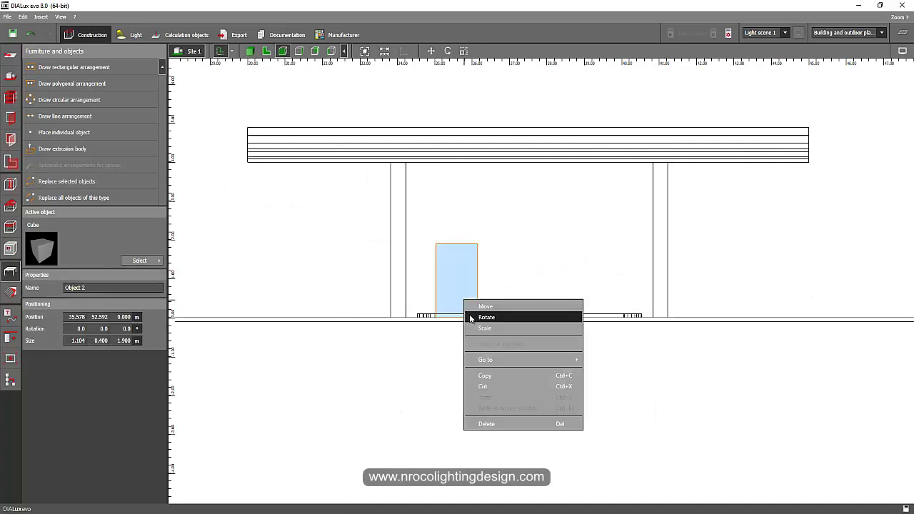
click(485, 328)
click(333, 95)
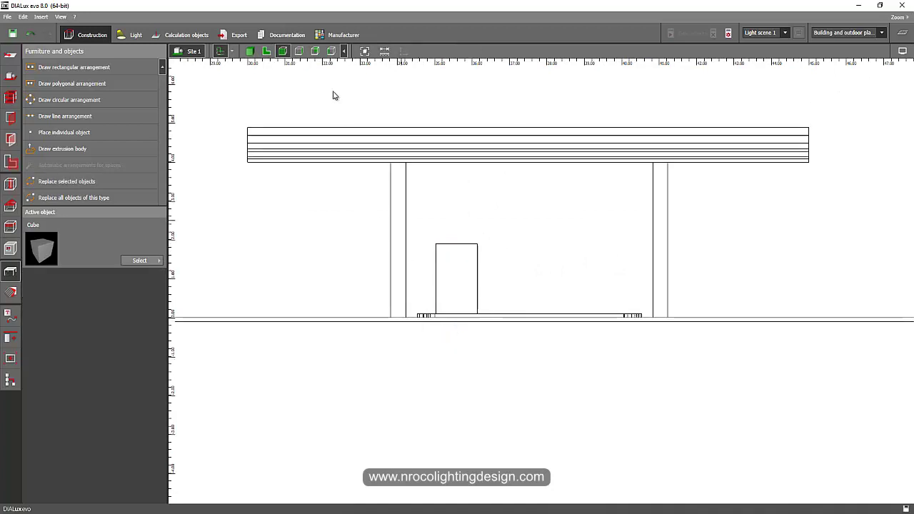
click(441, 283)
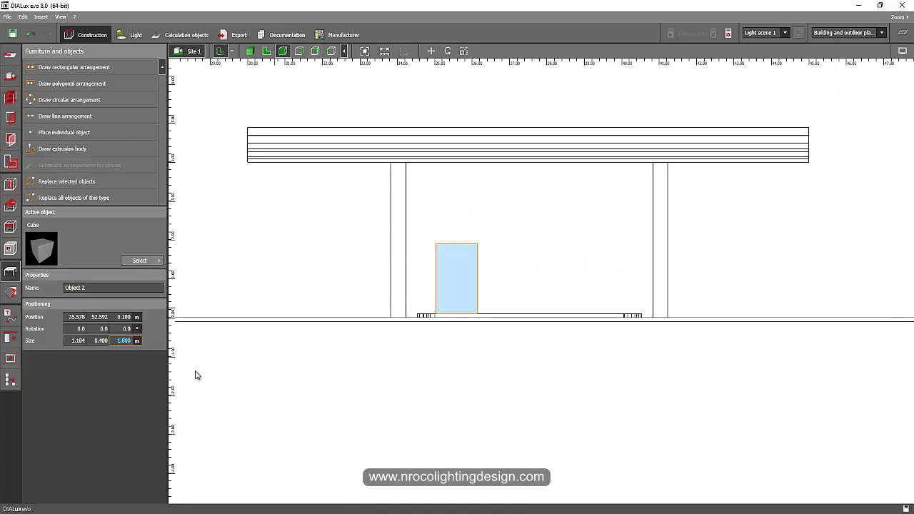
click(331, 93)
Step: Select the pump block in the 3D view and duplicate it in place in the plan view
click(249, 52)
right_drag(351, 207, 214, 191)
drag(511, 144, 487, 293)
drag(639, 303, 408, 128)
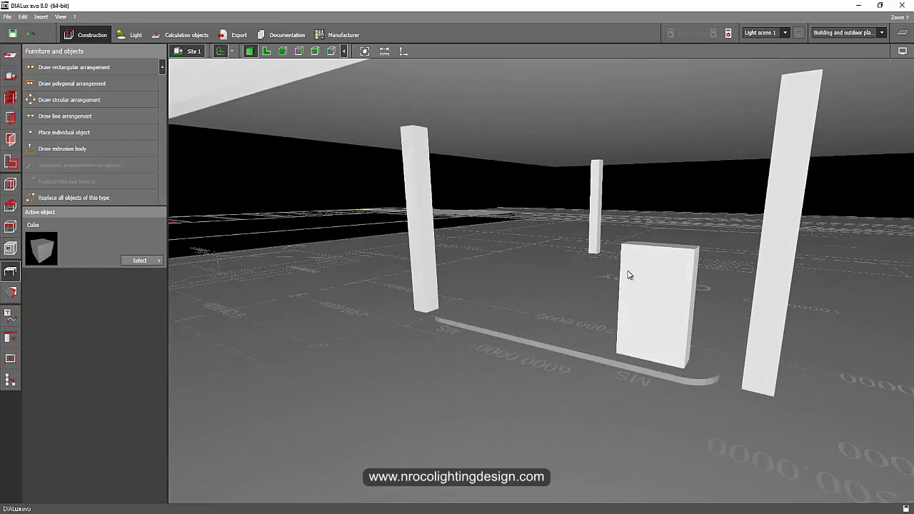
click(628, 274)
click(265, 51)
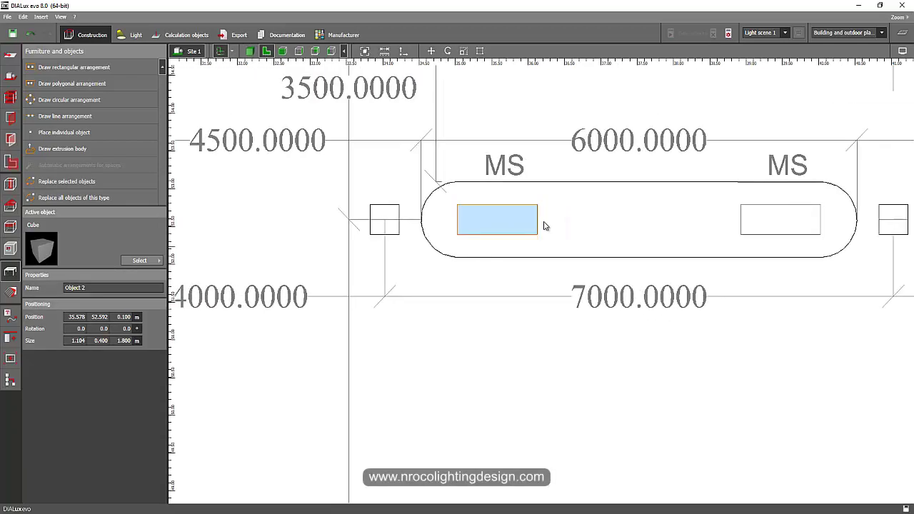
key(ctrl+c)
key(ctrl+v)
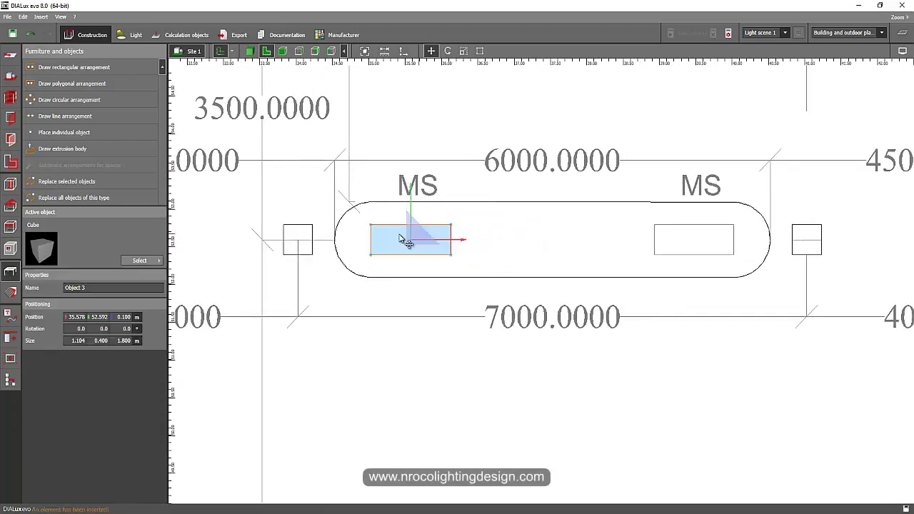
Step: Move one of the two pump blocks by its upper-left corner onto that of the right MS pump rectangle
drag(364, 219, 639, 244)
right_click(427, 243)
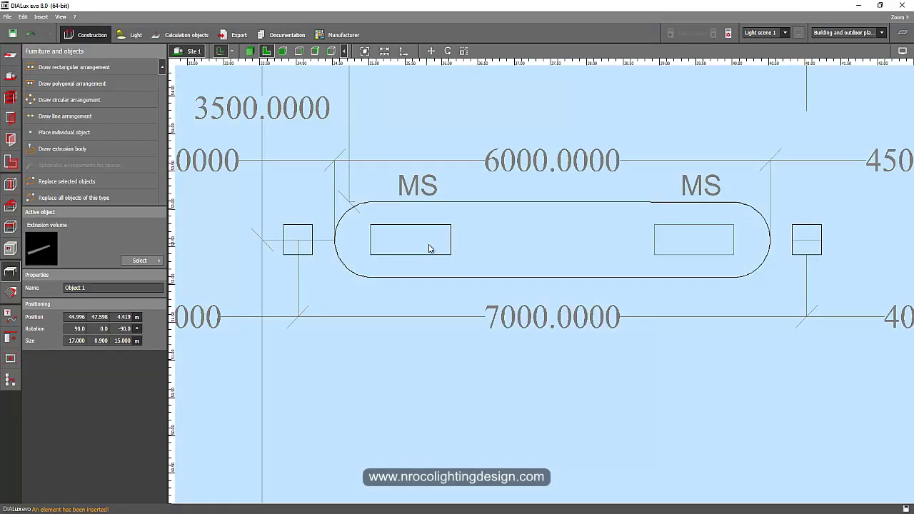
click(414, 241)
click(413, 242)
right_click(415, 240)
click(431, 249)
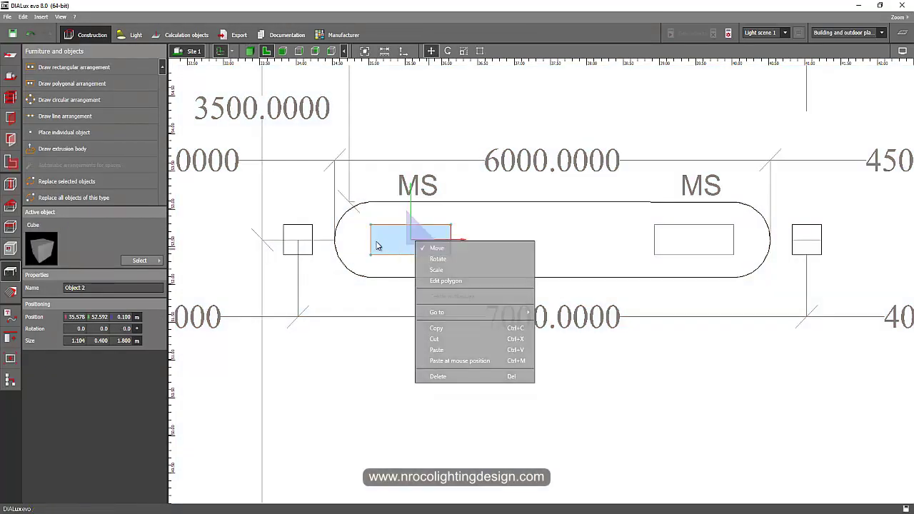
drag(370, 225, 475, 254)
drag(421, 243, 655, 225)
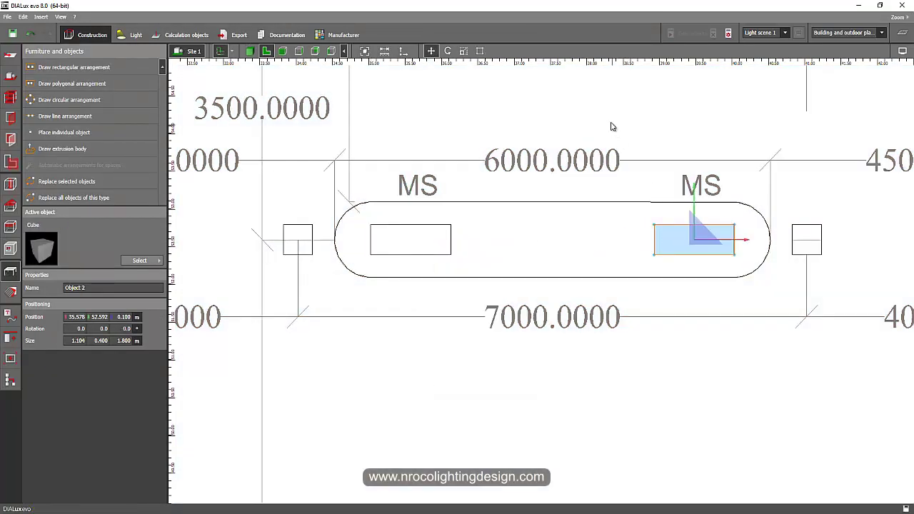
click(591, 133)
right_click(361, 508)
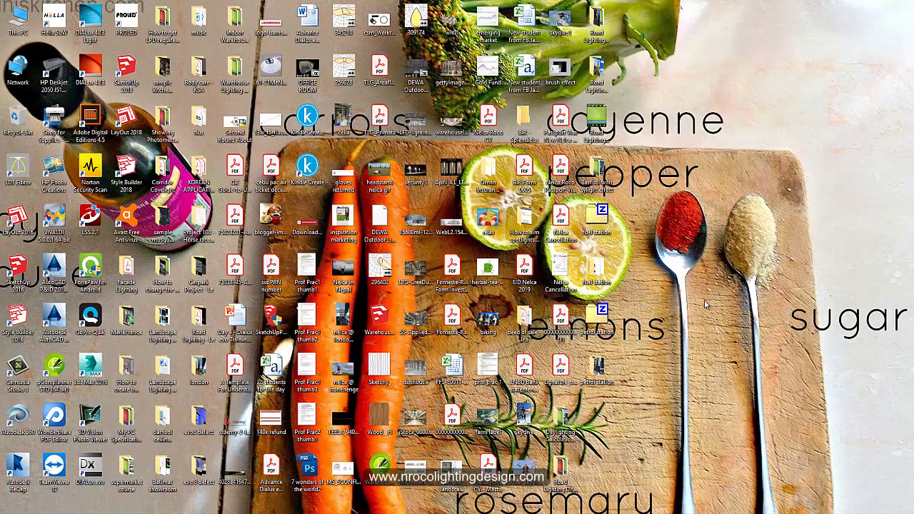
double_click(55, 366)
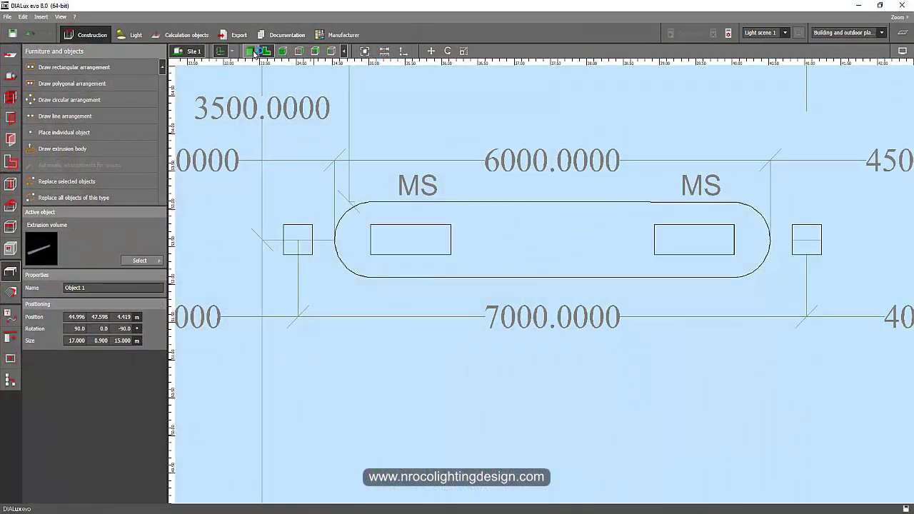
click(249, 52)
drag(282, 186, 389, 265)
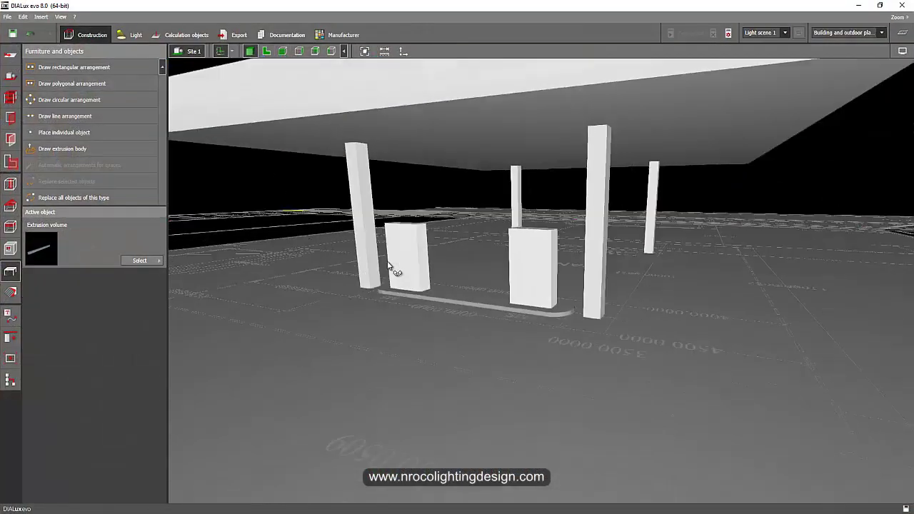
right_drag(389, 266, 356, 109)
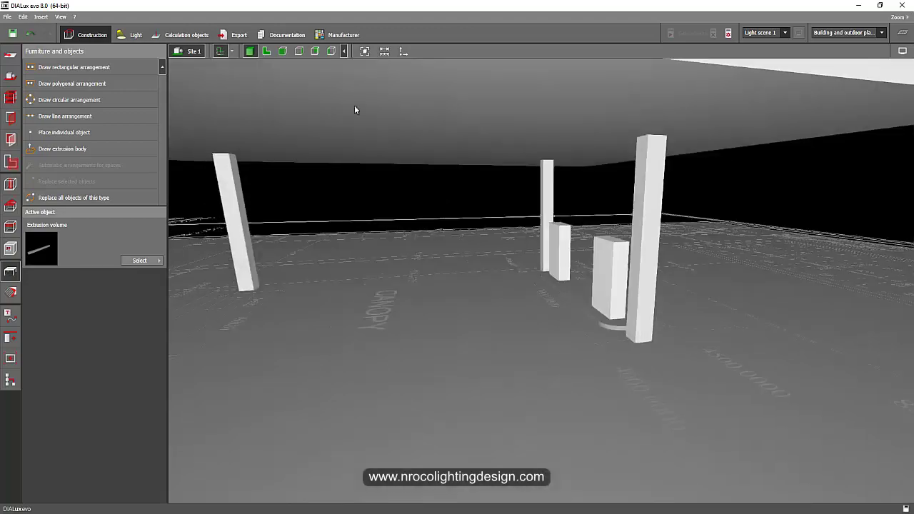
click(266, 51)
scroll(300, 207, down, 5)
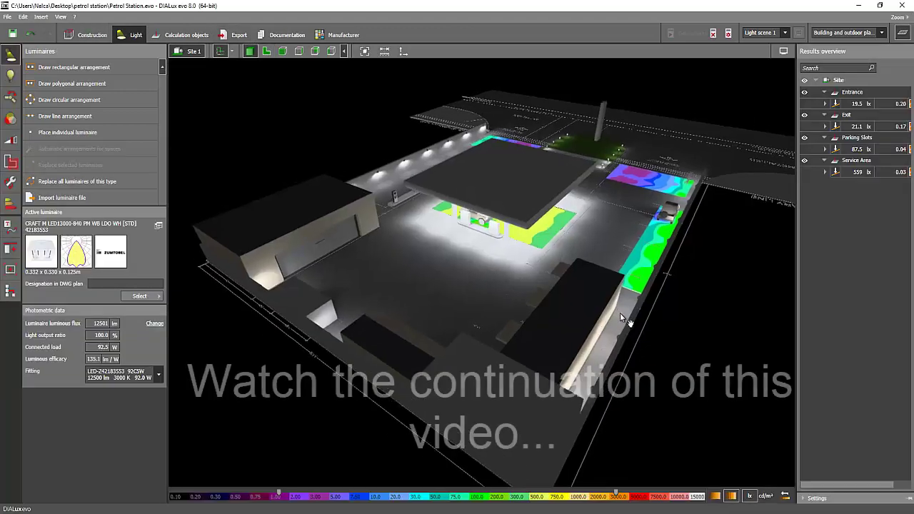
Step: Examine the lighting results of the finished petrol station in 3D, from above and at ground level around the canopy and pumps
drag(620, 312, 534, 347)
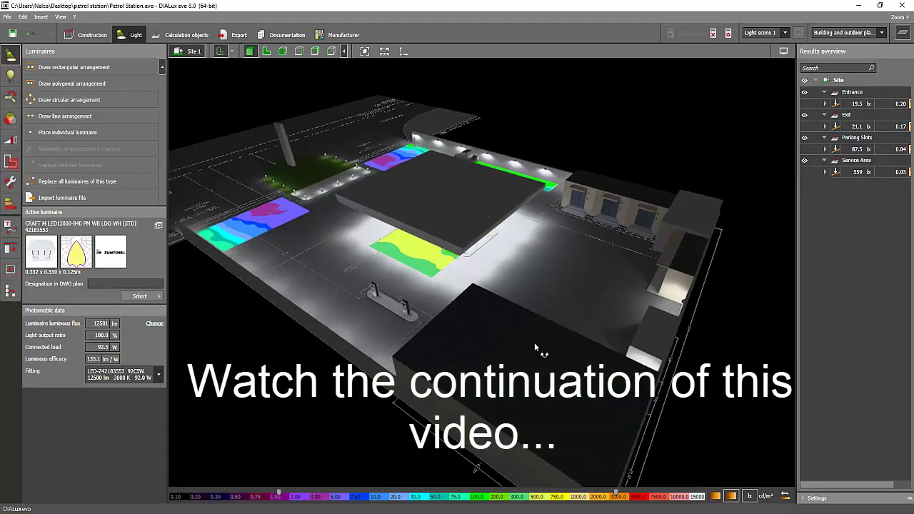
right_drag(535, 343, 600, 300)
scroll(599, 301, up, 3)
right_drag(431, 309, 536, 270)
scroll(536, 269, up, 2)
right_drag(468, 282, 509, 254)
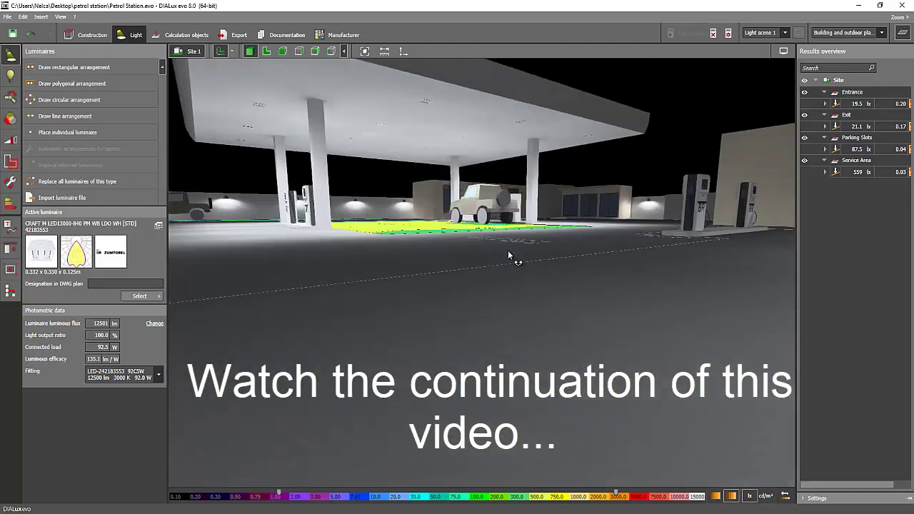
drag(508, 256, 451, 285)
drag(509, 294, 372, 293)
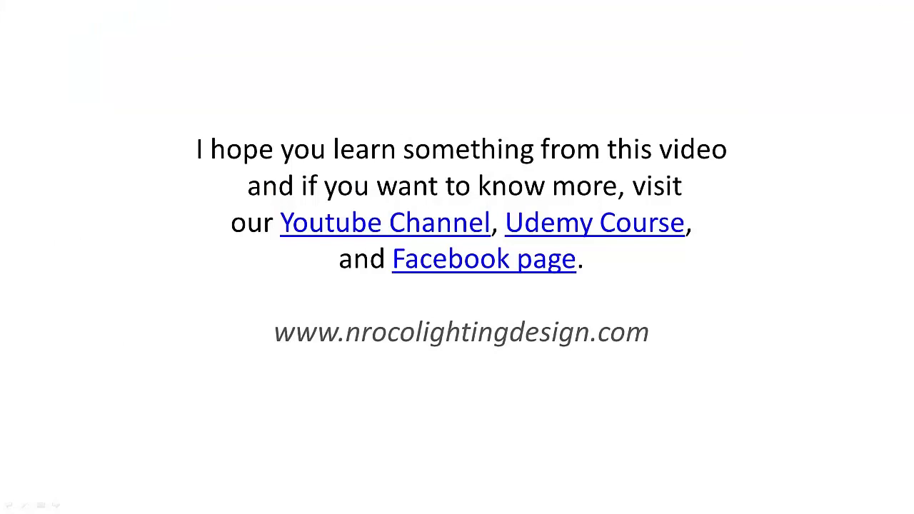